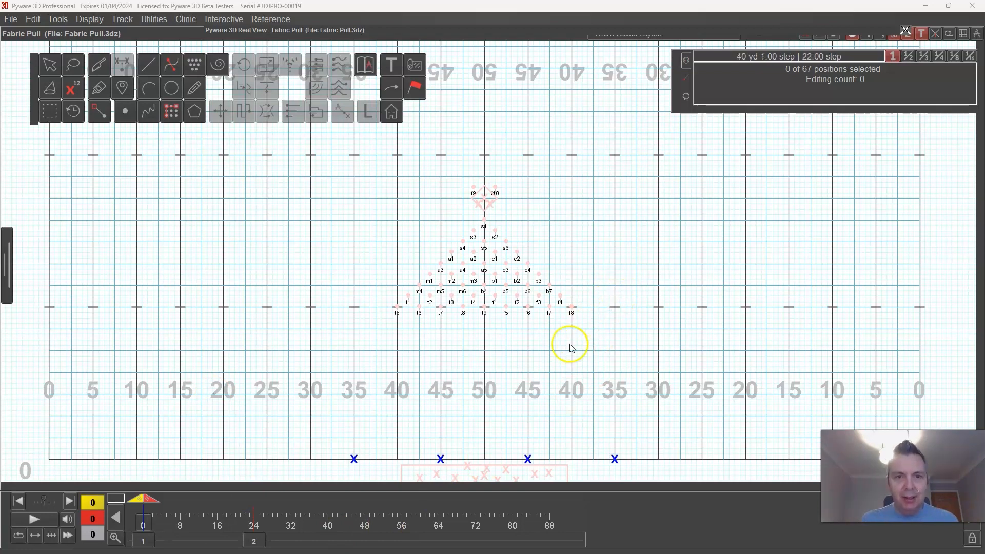
Examine the drill in the 3D Real View at count 0 and at set 2, count 24, from several angles.
drag(414, 30, 349, 140)
drag(502, 142, 527, 132)
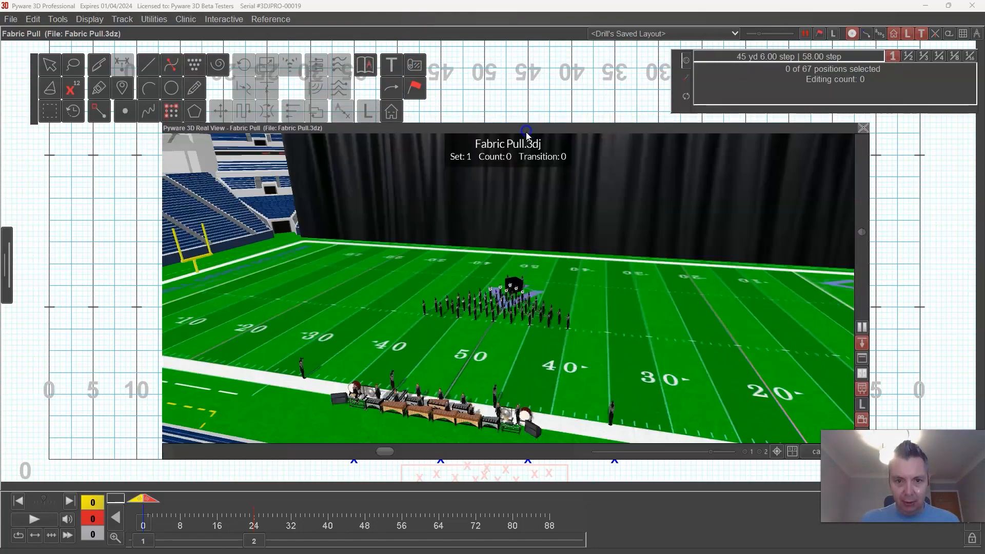
drag(475, 308, 360, 451)
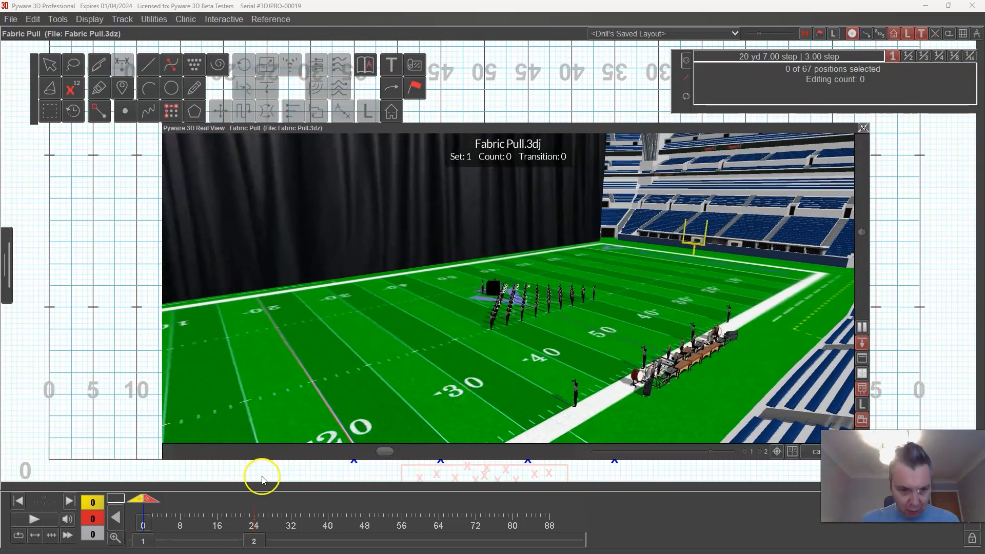
mouse_move(150, 517)
mouse_down()
mouse_move(145, 508)
mouse_move(252, 529)
mouse_move(247, 541)
mouse_move(174, 542)
mouse_move(255, 542)
mouse_up()
drag(612, 352, 508, 289)
drag(476, 319, 430, 306)
drag(539, 396, 397, 451)
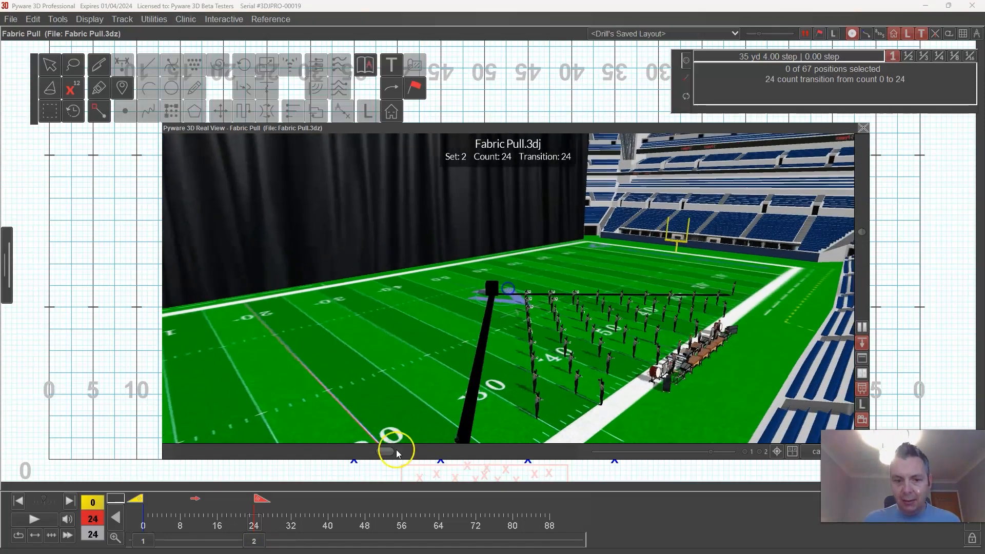
Return the Real View to set 1 and examine the starting formation from the side and front.
click(143, 541)
drag(600, 407, 626, 383)
drag(339, 339, 394, 364)
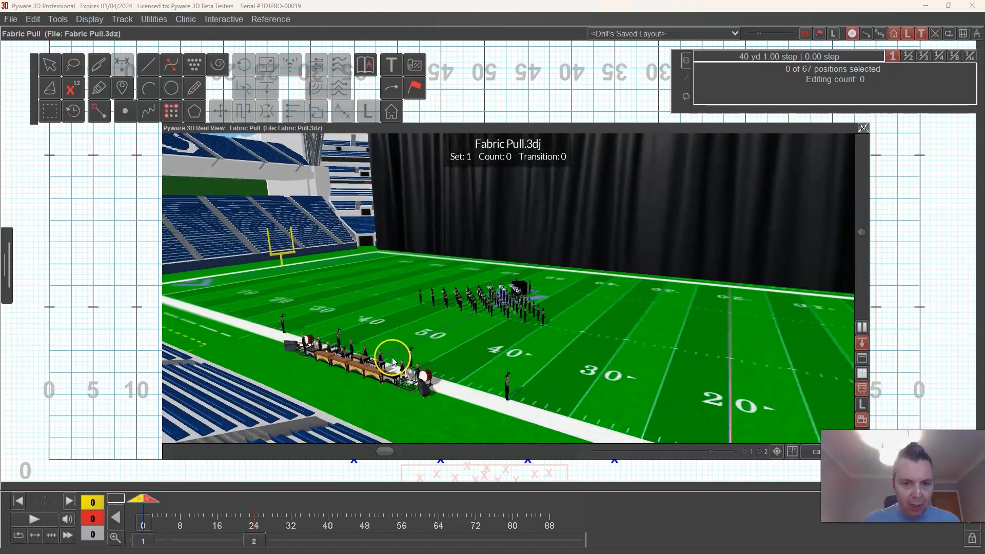
drag(527, 271, 639, 318)
drag(452, 341, 447, 315)
scroll(553, 357, up, 2)
scroll(553, 358, up, 3)
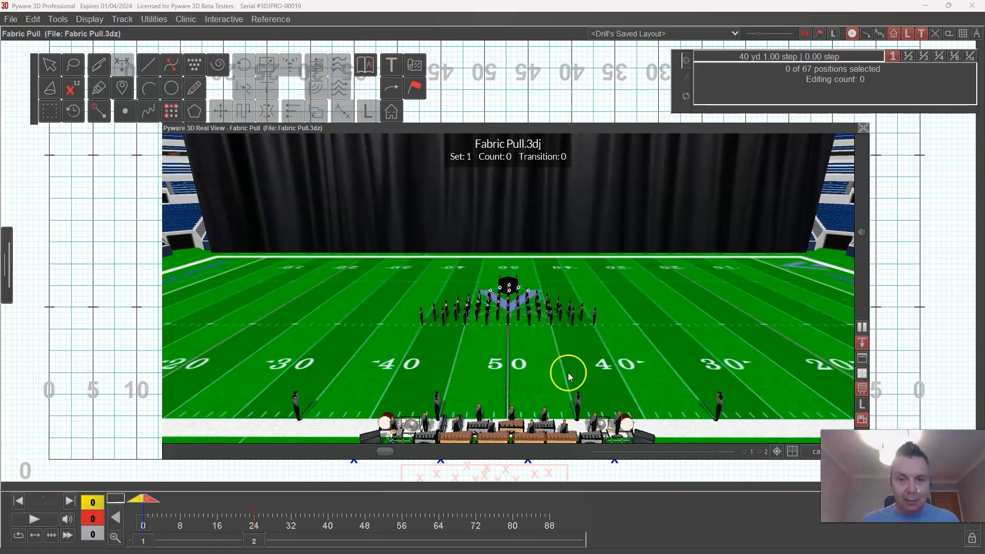
Collapse the Real View, review the move to set 2 on the 2D field, and return to set 1.
double_click(480, 127)
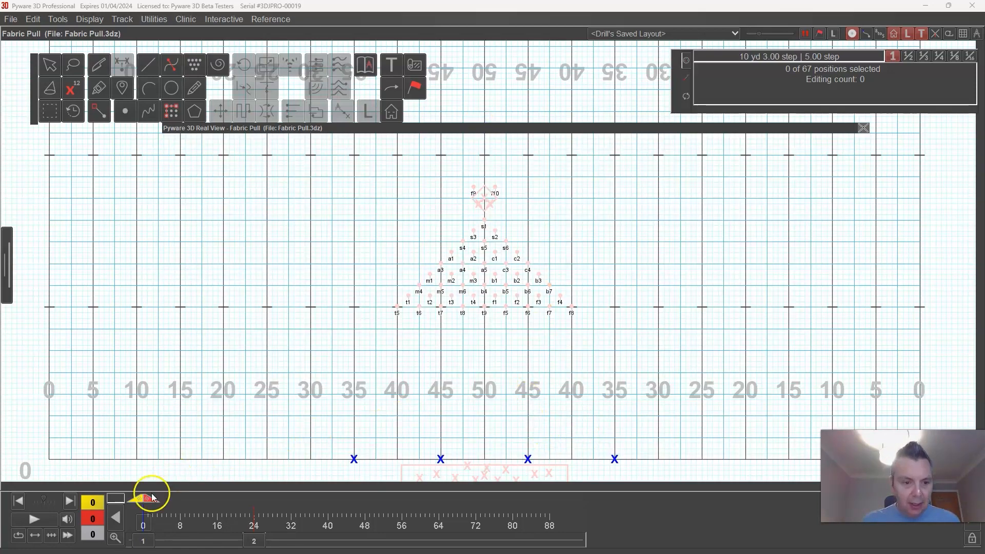
drag(146, 501, 206, 516)
click(254, 541)
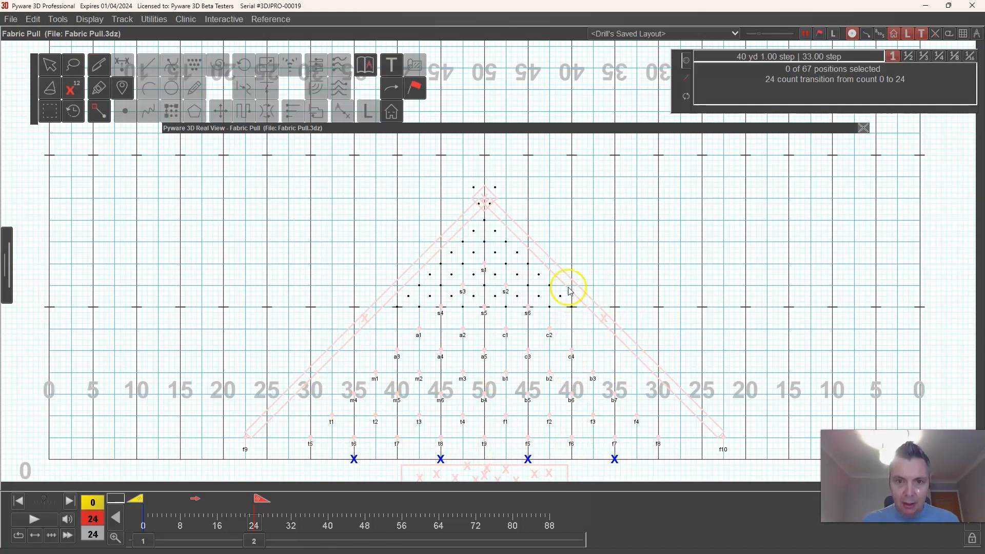
click(147, 542)
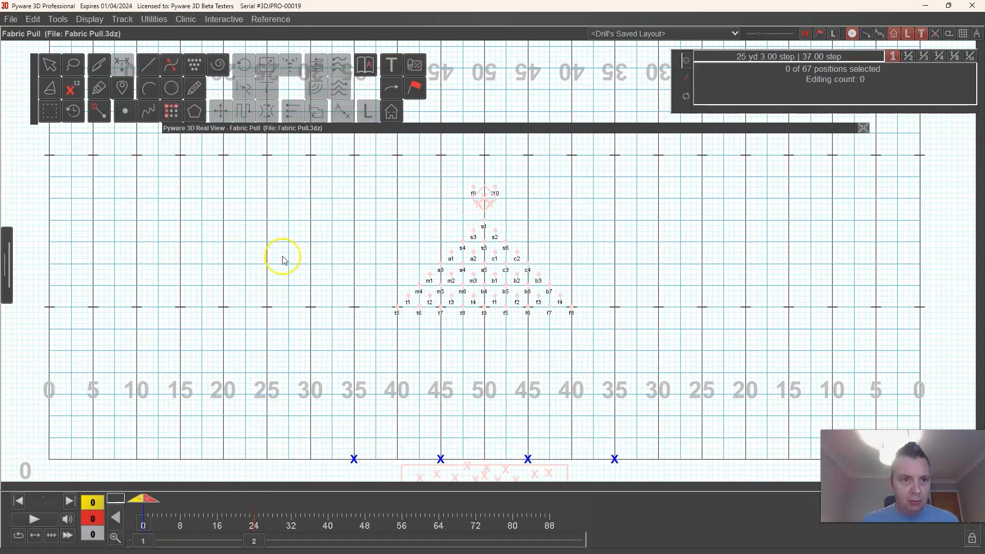
Place one new performer, symbol X, on the 50-yard line at the front yard numbers.
click(137, 118)
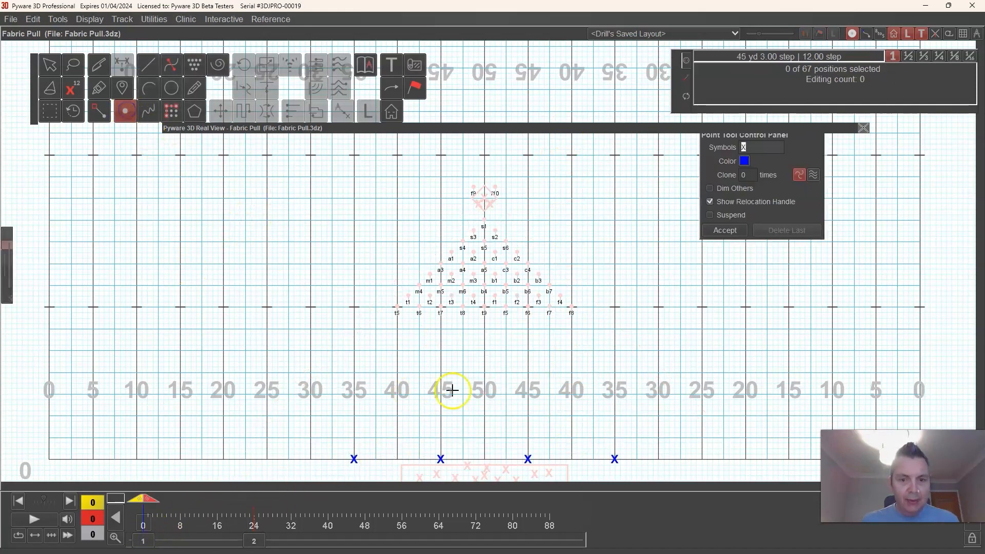
click(485, 394)
click(732, 229)
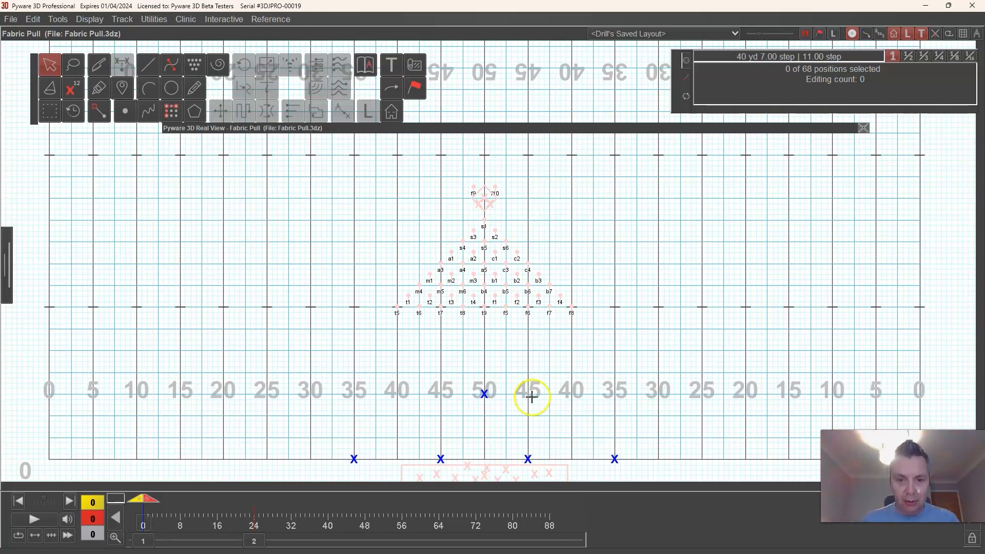
Assign a Box shape prop to the new performer on the 50-yard line.
drag(457, 362, 520, 410)
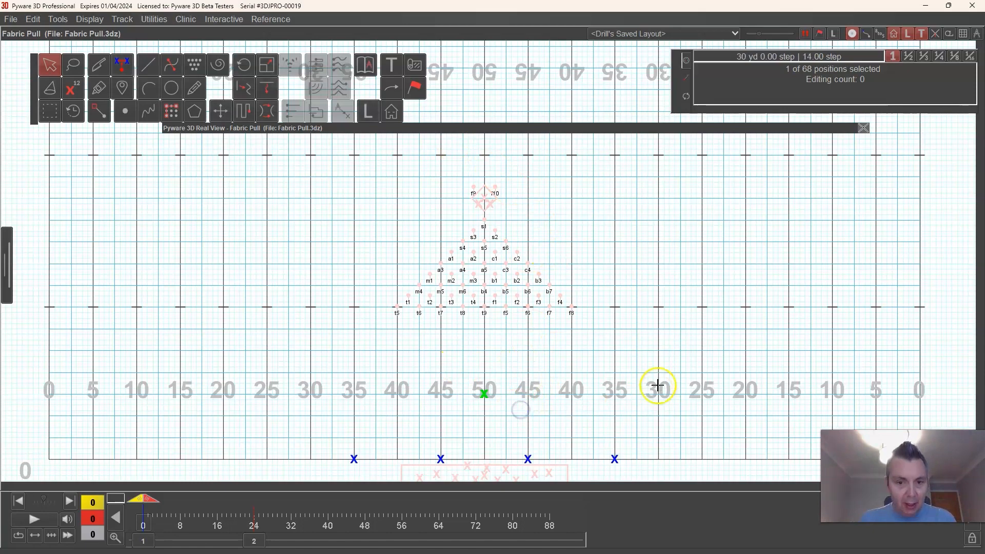
click(417, 89)
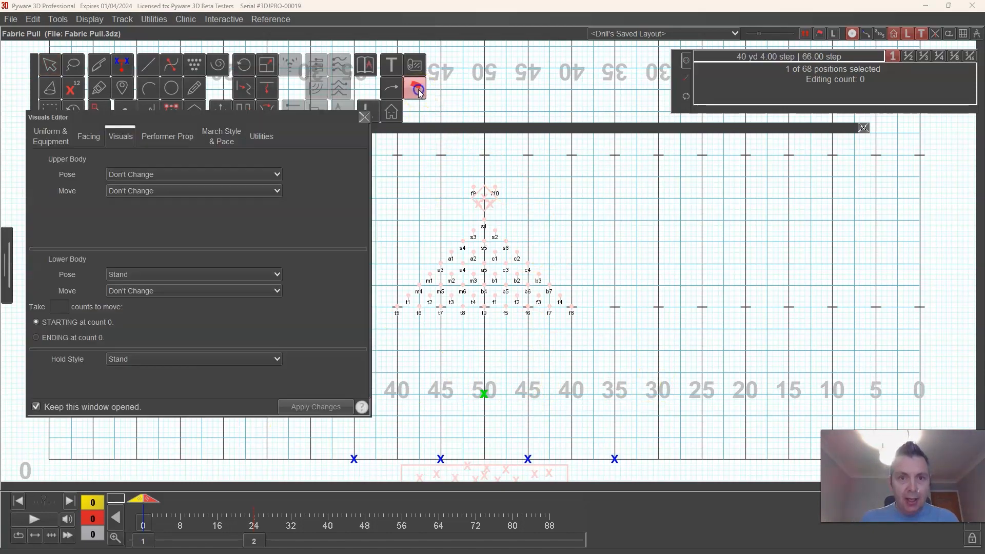
click(170, 137)
click(72, 172)
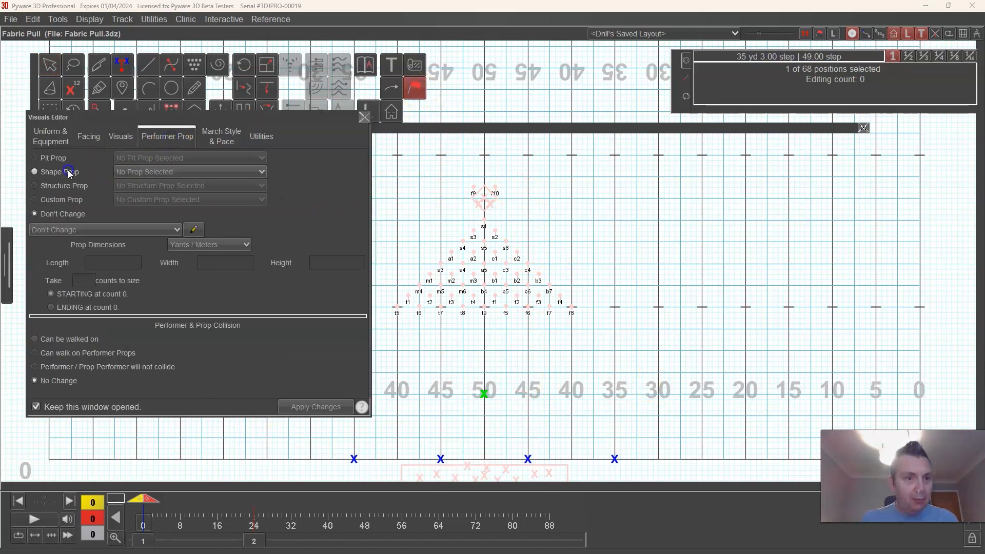
click(164, 172)
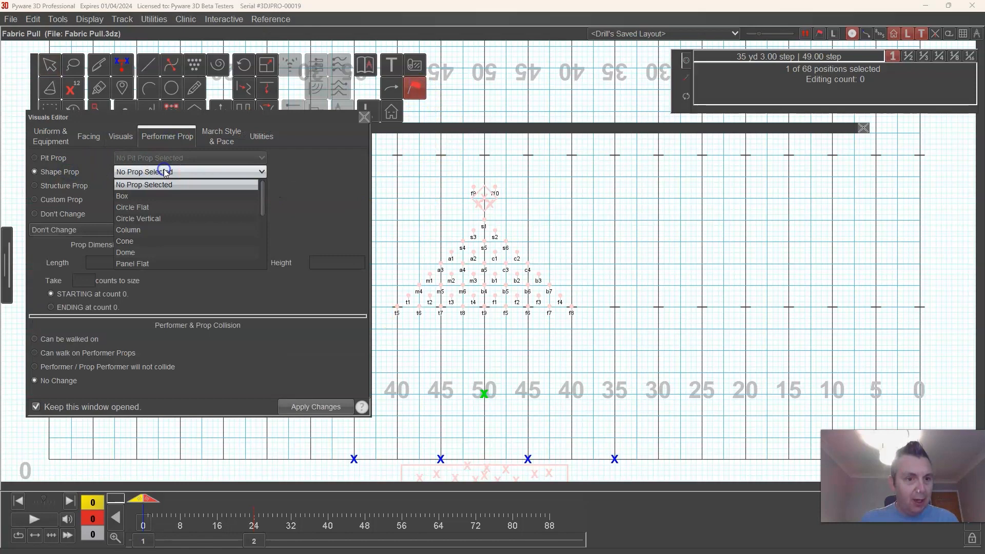
click(160, 196)
Set the box prop's length, width and height to 1 yard each and apply.
click(240, 262)
text(1)
click(339, 263)
text(1)
click(128, 263)
text(1)
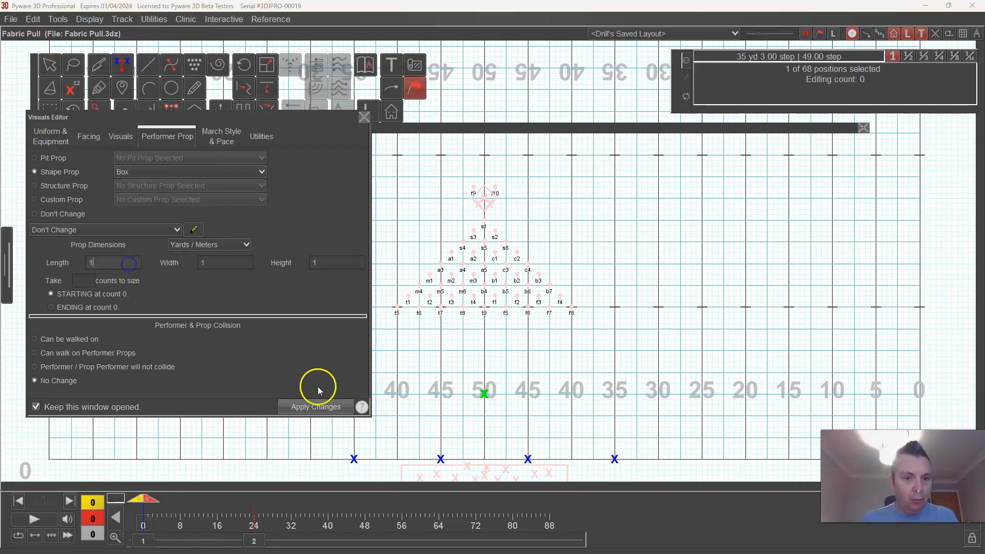
click(316, 407)
Set the box prop's height to 3 yards, apply it, and check the box in the Real View.
click(341, 257)
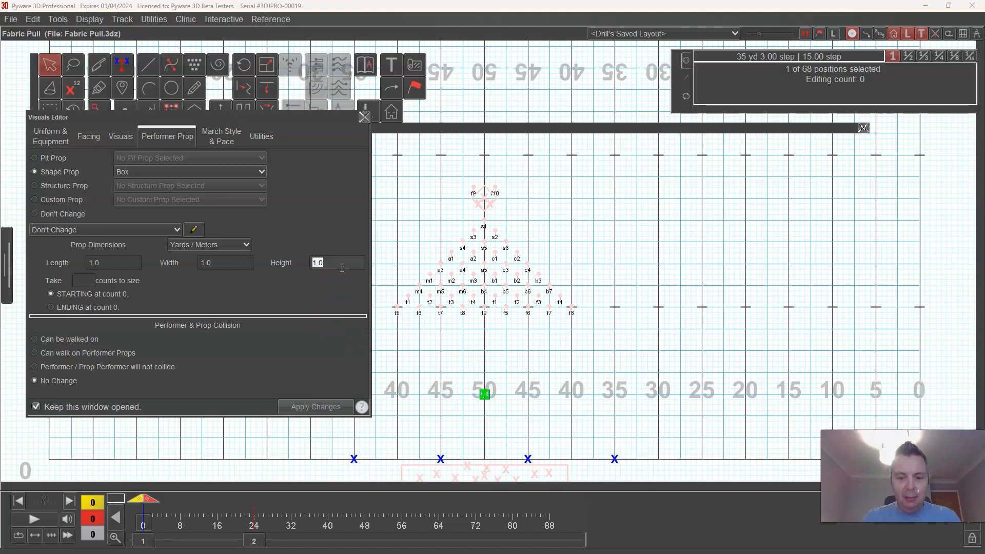
text(3)
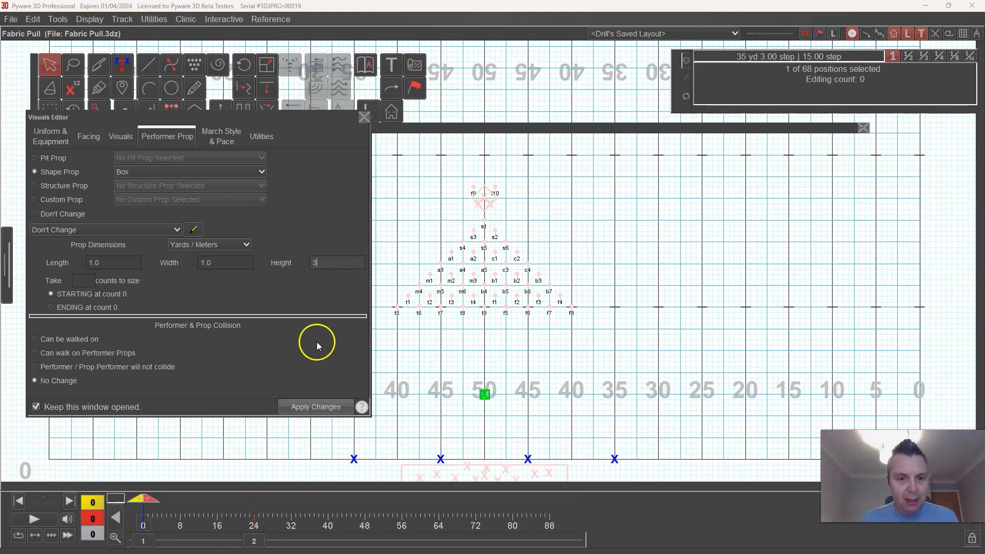
click(316, 407)
click(502, 152)
drag(502, 290, 422, 296)
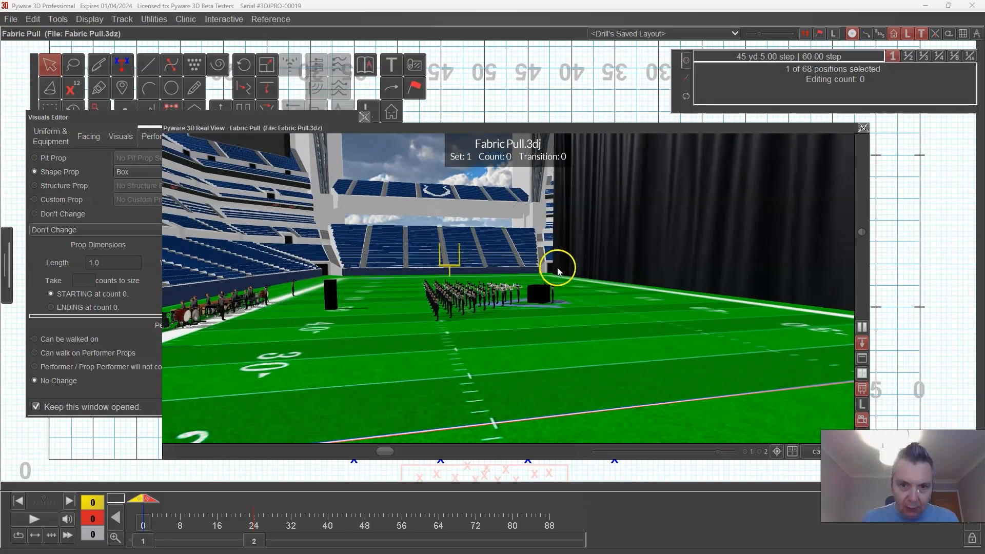
drag(270, 291, 302, 243)
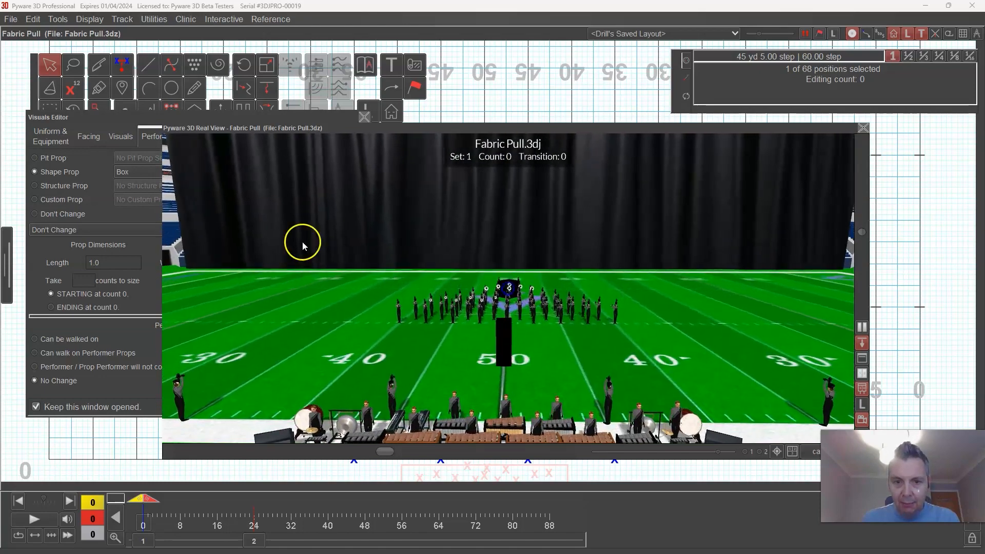
double_click(501, 128)
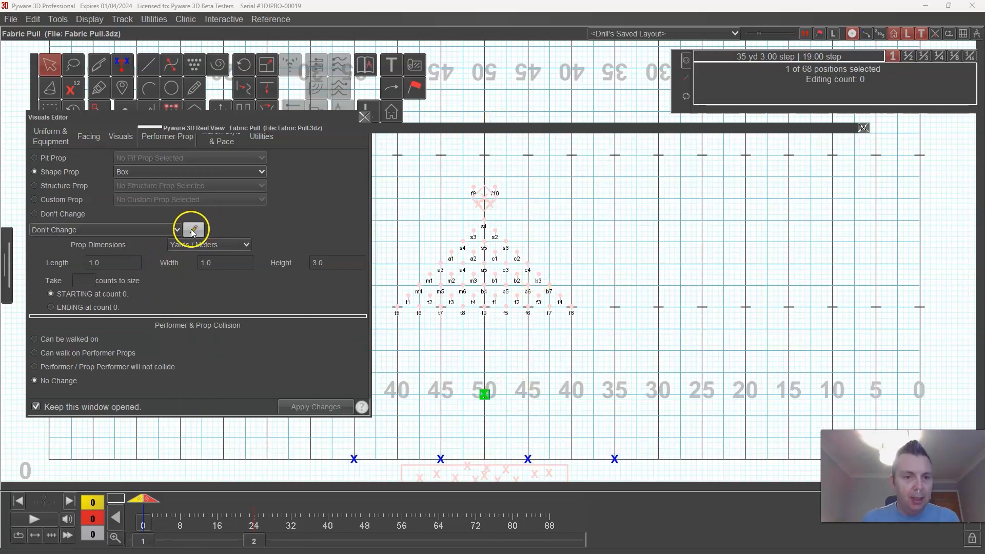
Apply the Transparent.png solid-color image to the box prop and check it in the Real View.
click(192, 230)
click(125, 78)
scroll(212, 154, down, 5)
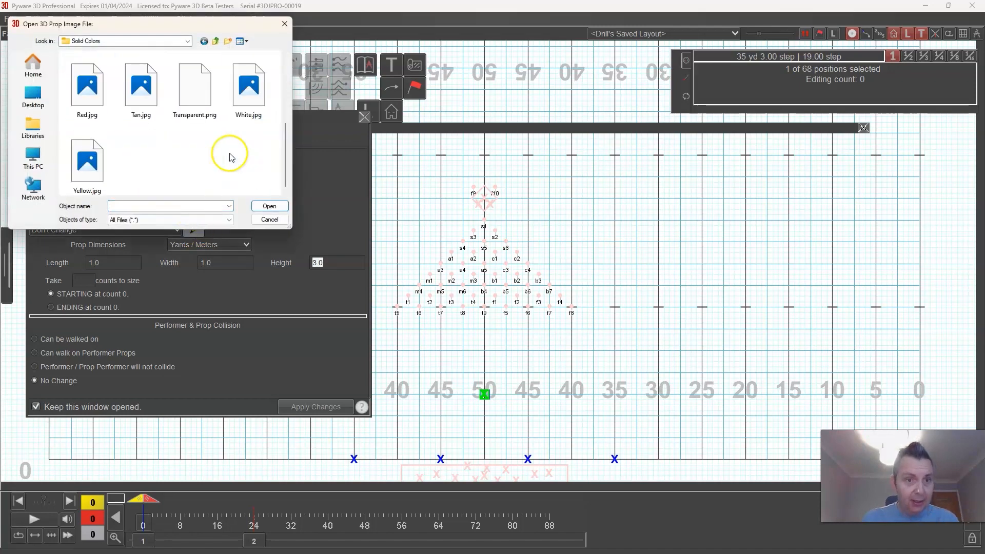
click(196, 106)
click(267, 207)
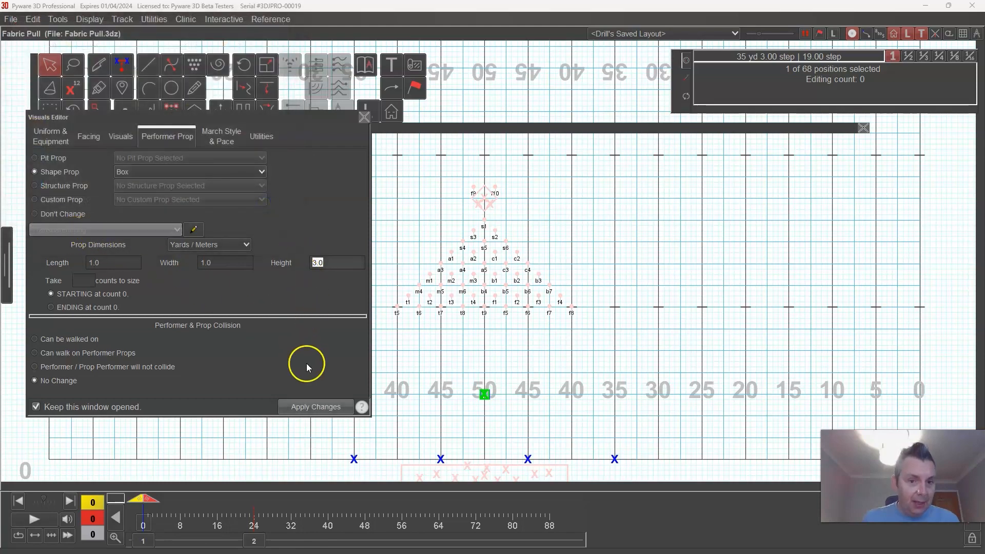
click(303, 406)
click(440, 133)
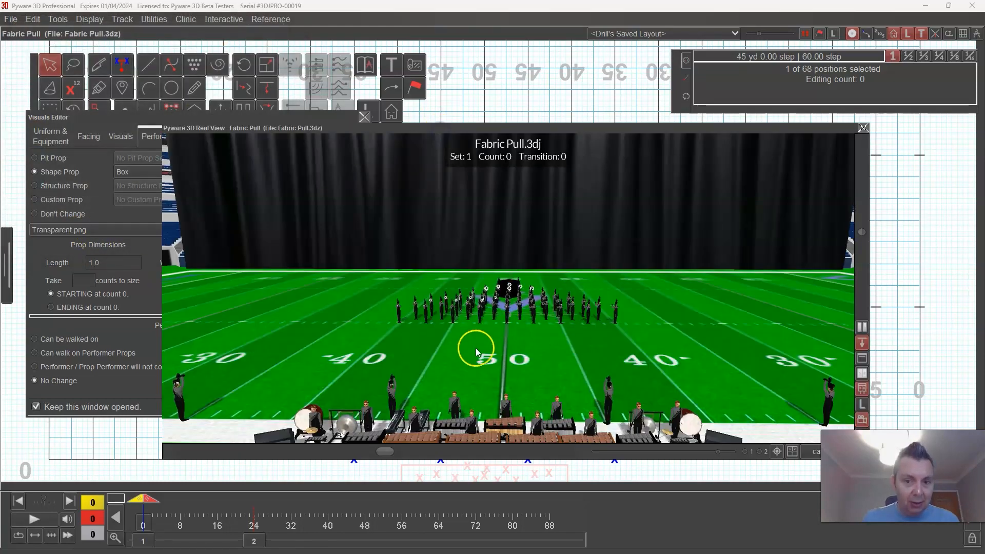
Set the box prop to "Can be walked on" and push it along the 50-yard line to the front sideline.
click(502, 132)
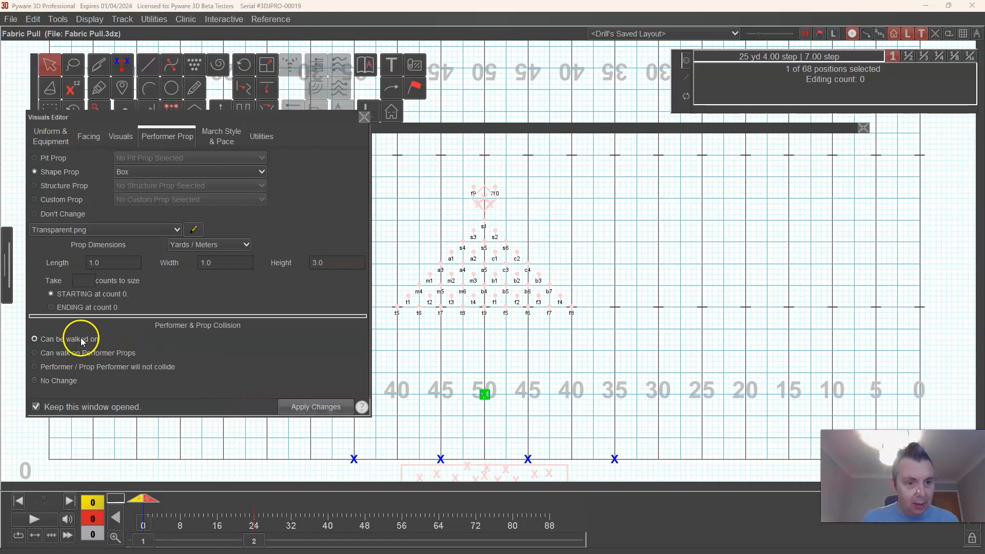
click(310, 407)
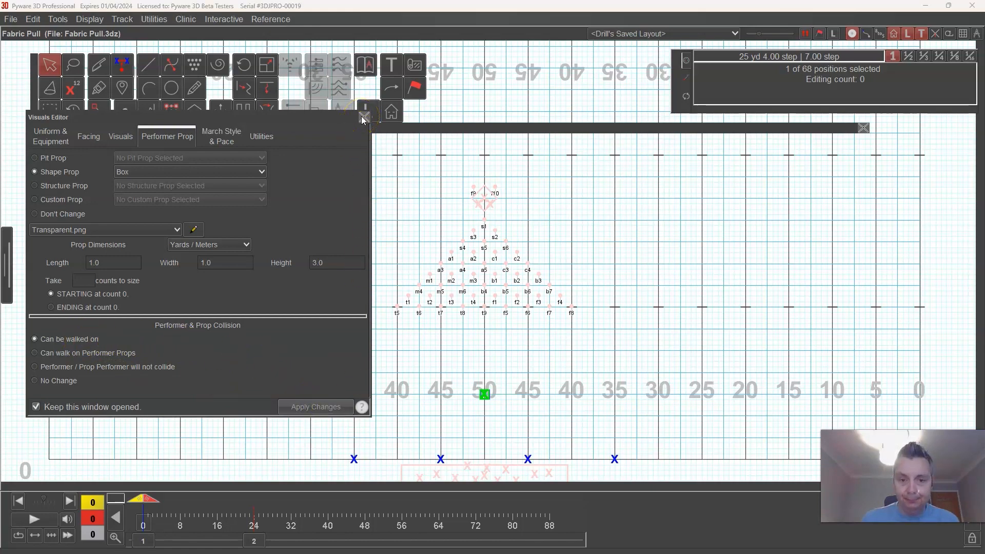
click(217, 106)
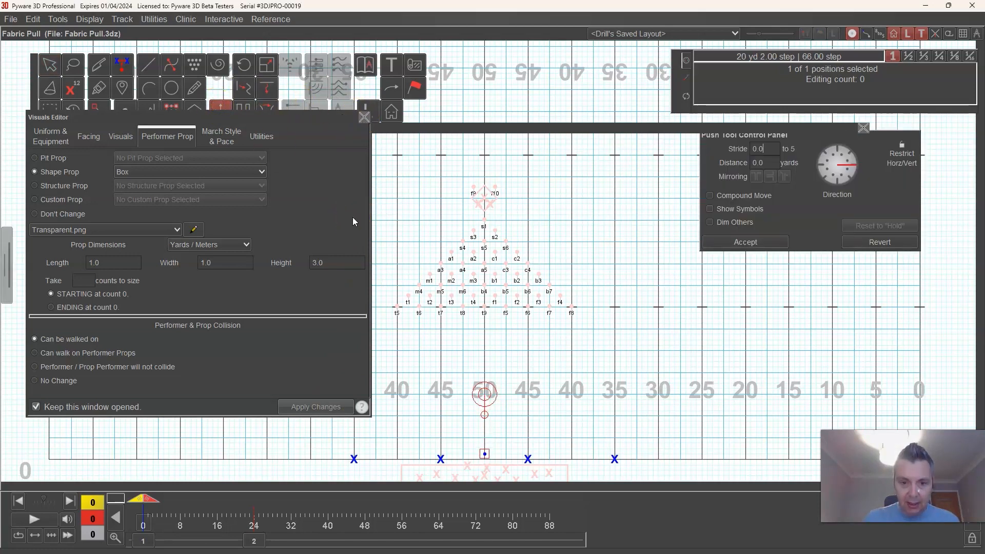
click(539, 371)
Place another performer, symbol X, on the 50-yard line between the front yard numbers and the block.
click(121, 113)
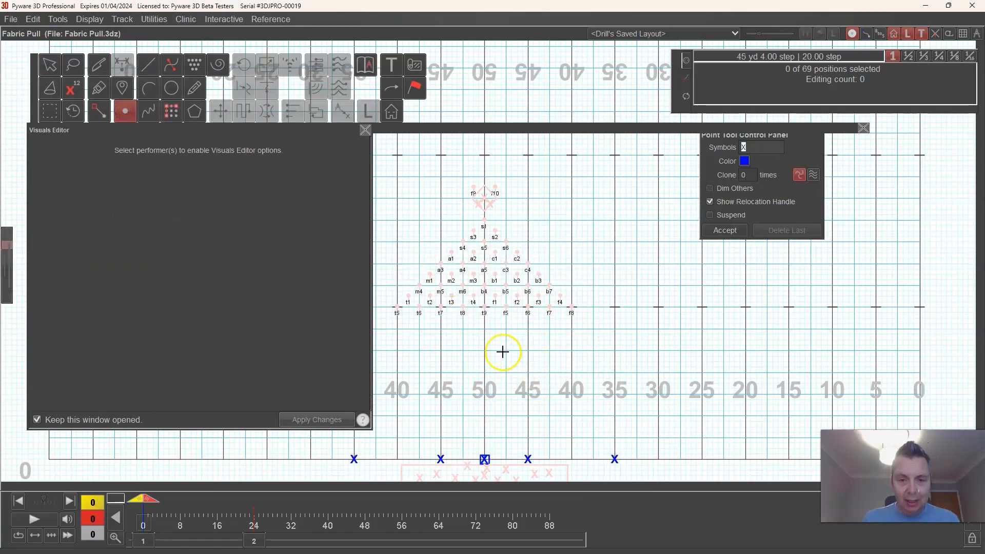
click(484, 374)
click(725, 230)
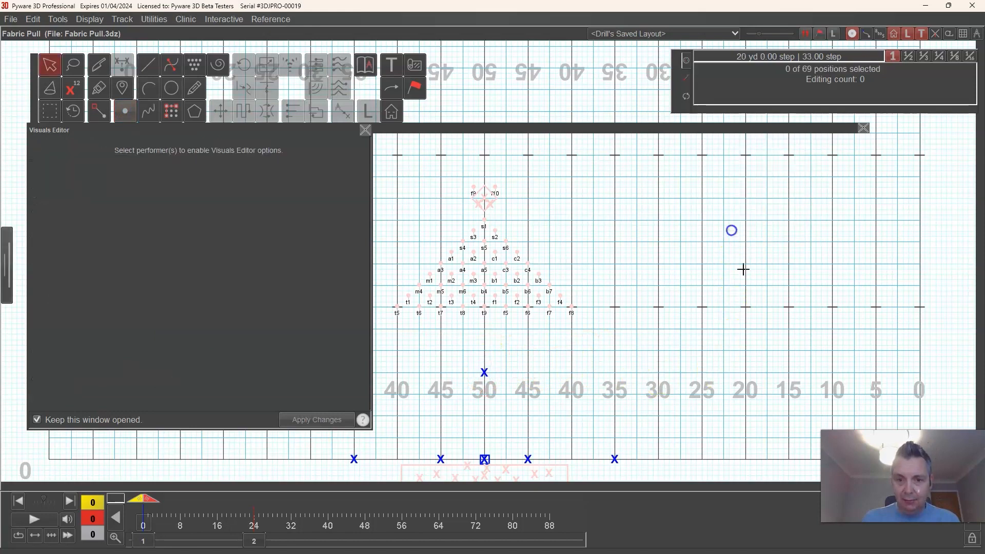
Assign a Panel Flat shape prop to the performer just behind the front yard numbers.
drag(468, 353, 538, 391)
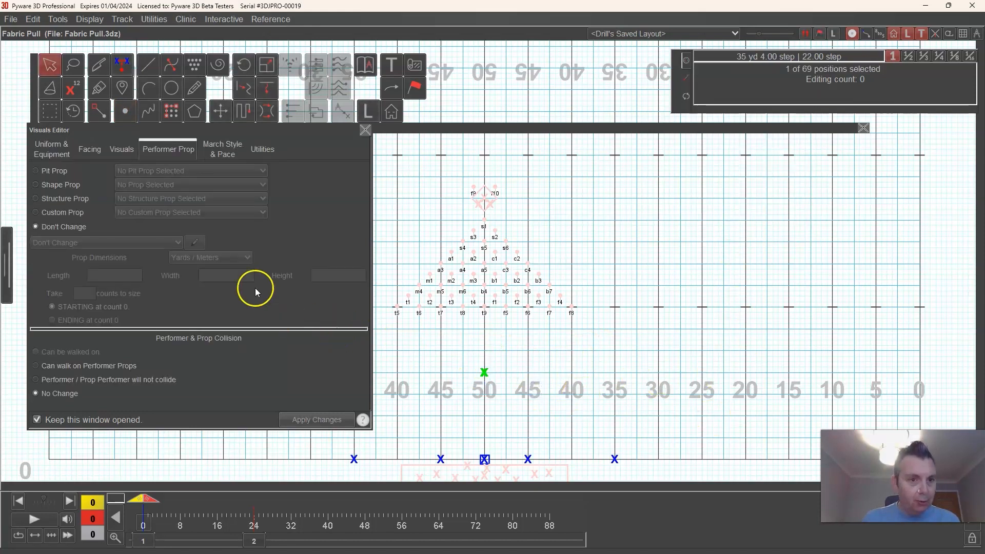
drag(188, 132, 196, 131)
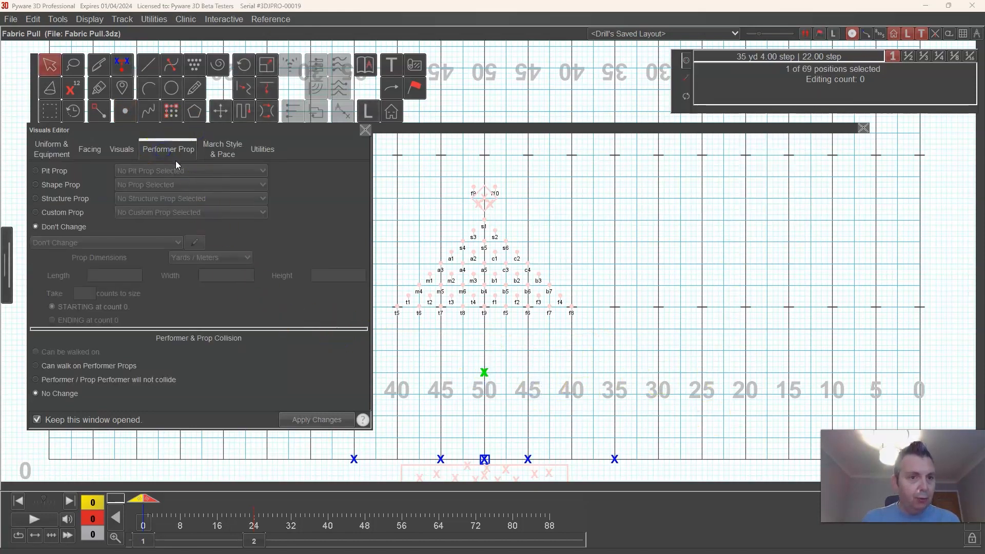
click(65, 185)
click(138, 186)
scroll(183, 226, down, 2)
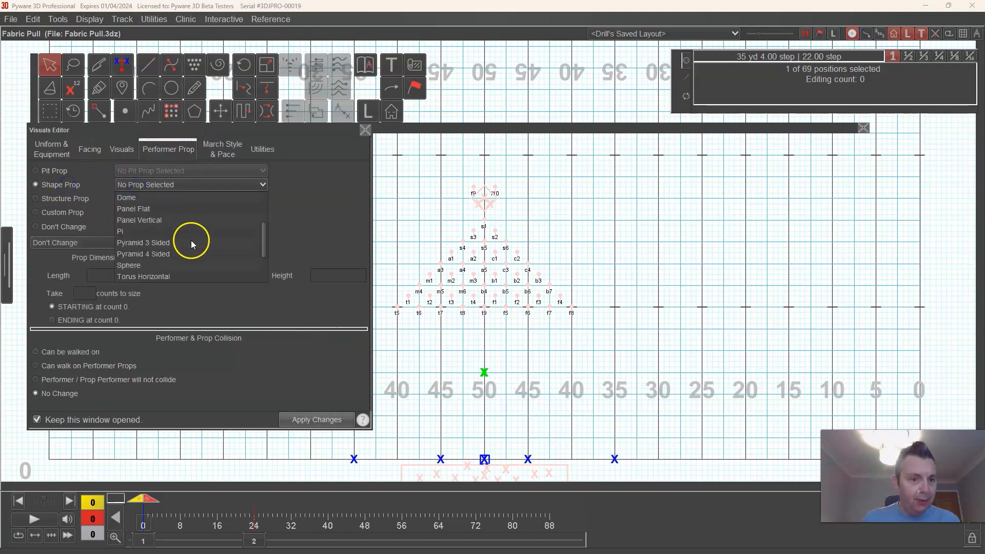
click(172, 211)
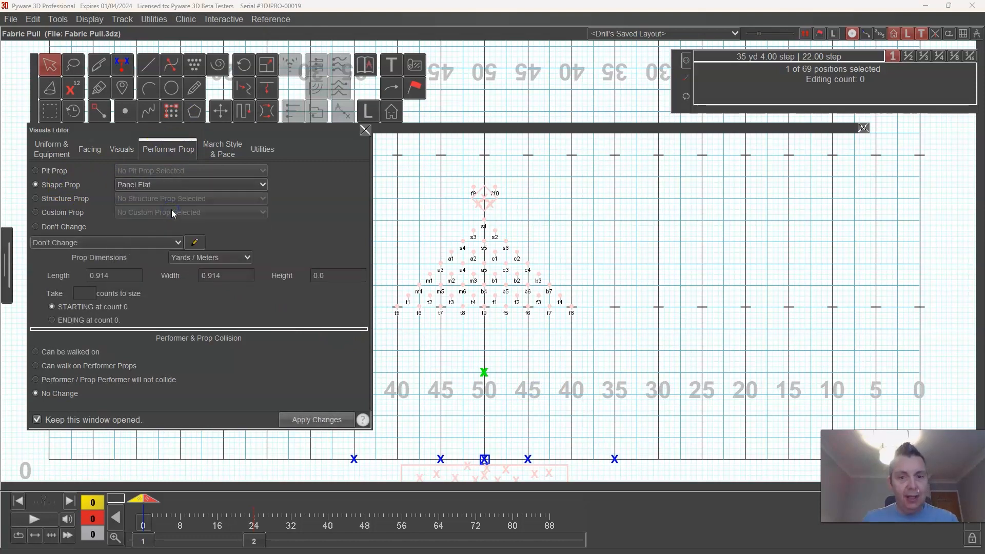
Set the flat panel prop's dimensions to a width of 30 yards and a length of 0.
click(232, 280)
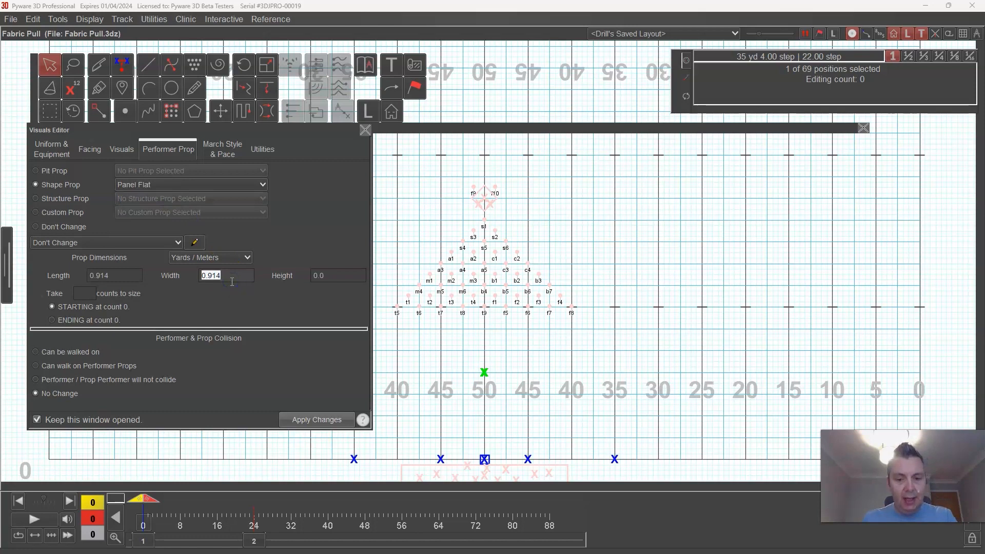
text(30.0)
click(316, 420)
click(132, 274)
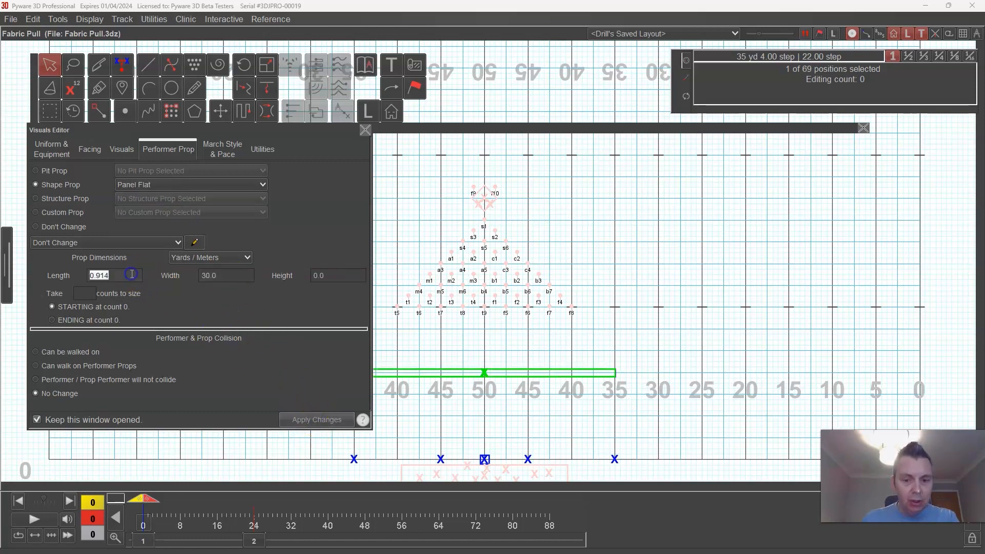
text(0)
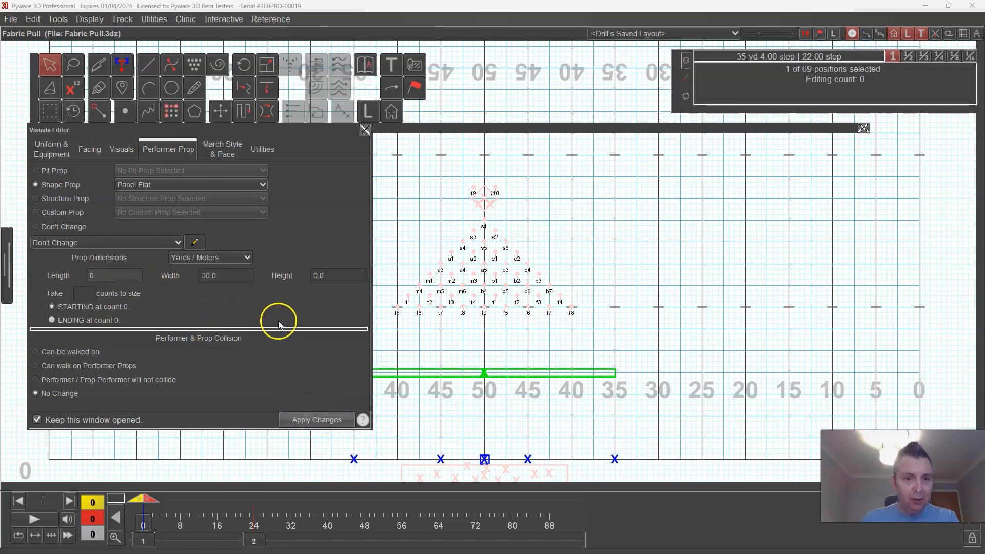
click(328, 420)
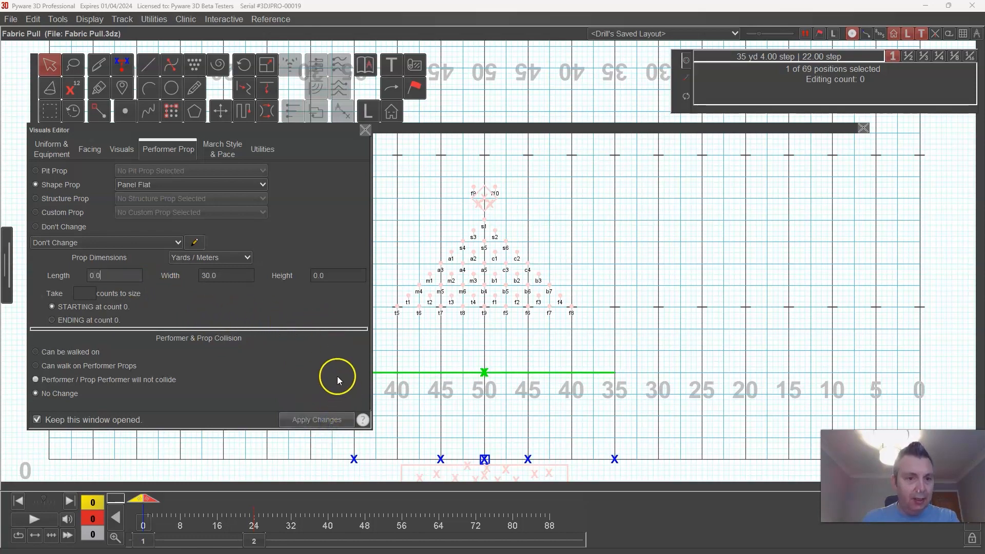
Push the panel along the 50-yard line to the front sideline and set it to "Can walk on Performer Props".
click(221, 114)
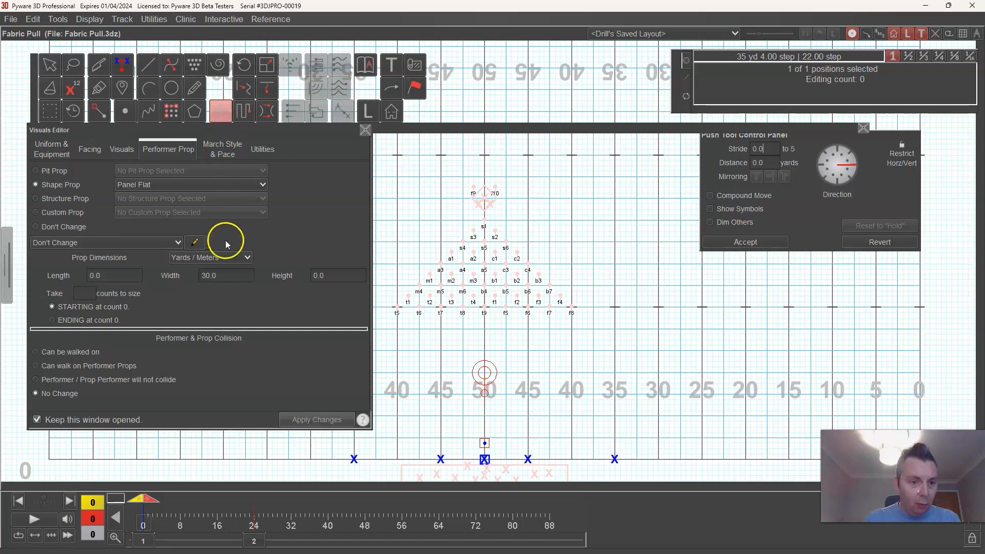
click(739, 242)
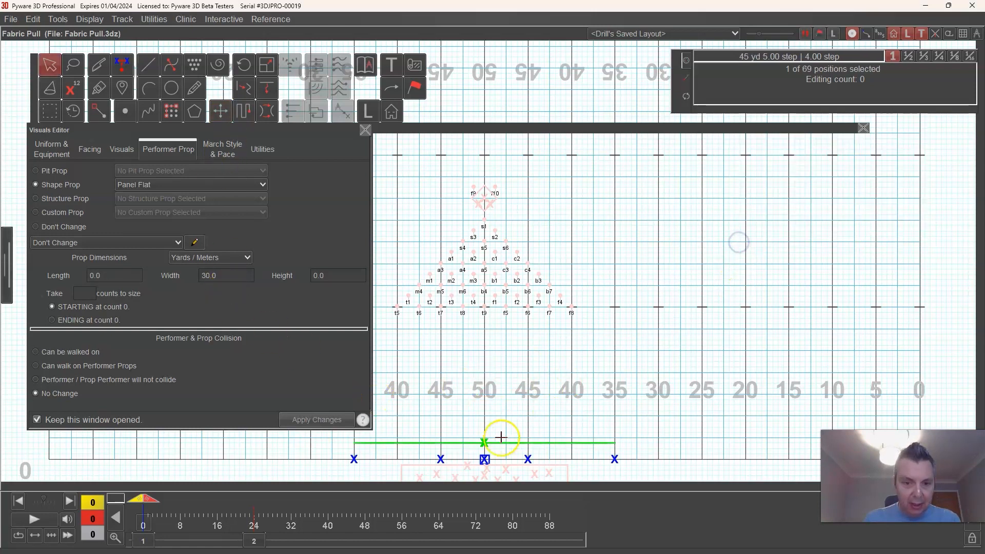
click(81, 367)
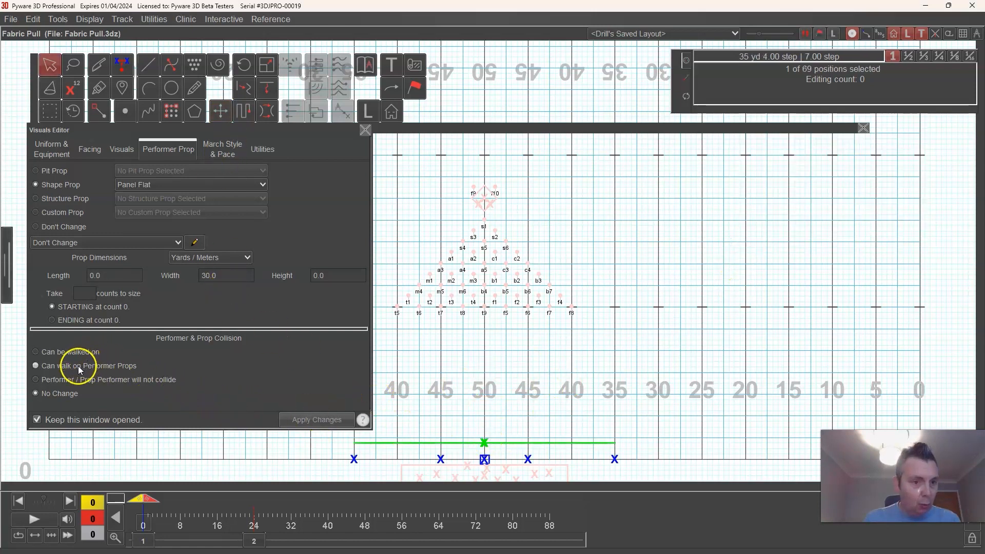
click(325, 419)
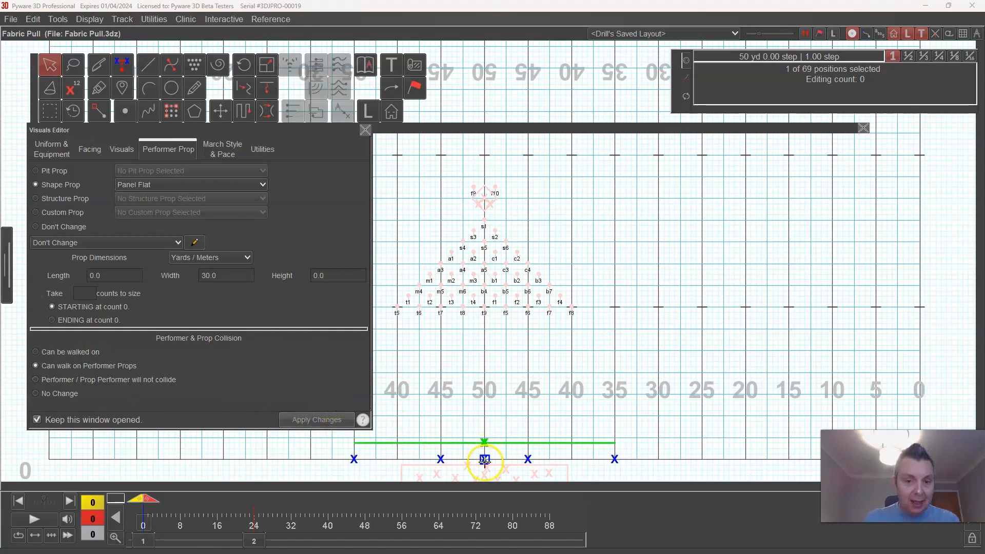
click(228, 115)
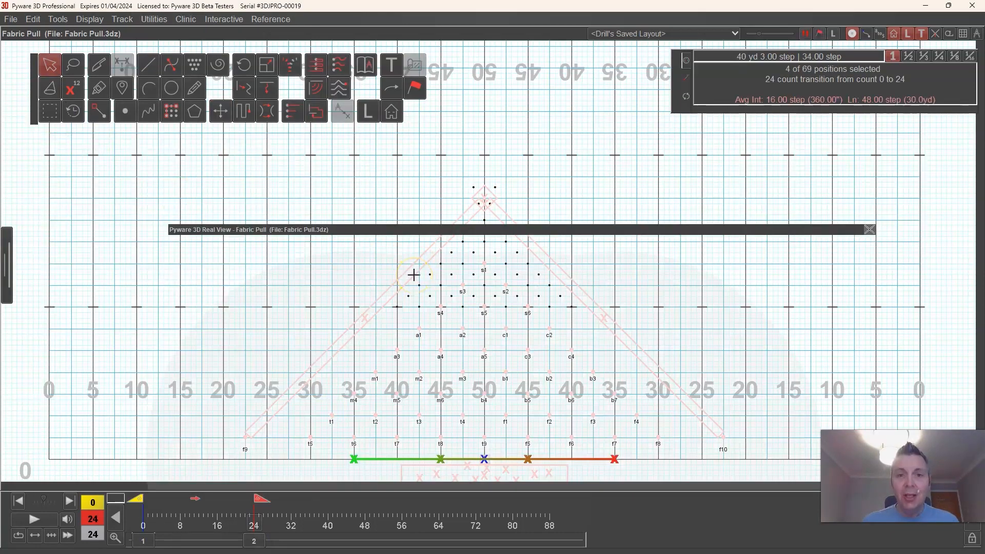
Move the four X performers on the front sideline straight upfield 37.5 yards over counts 0 to 24 with the Push tool.
click(554, 410)
drag(610, 448, 641, 469)
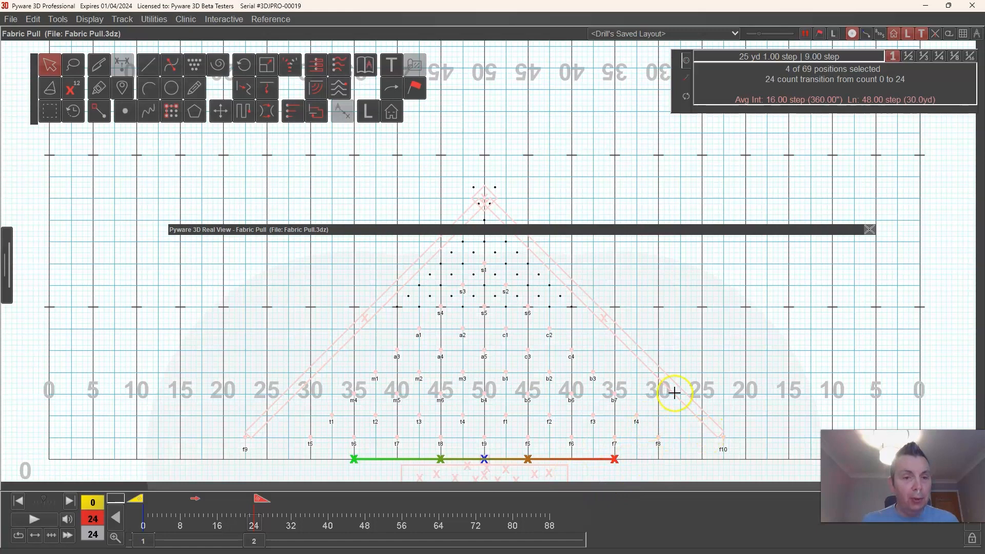
click(221, 110)
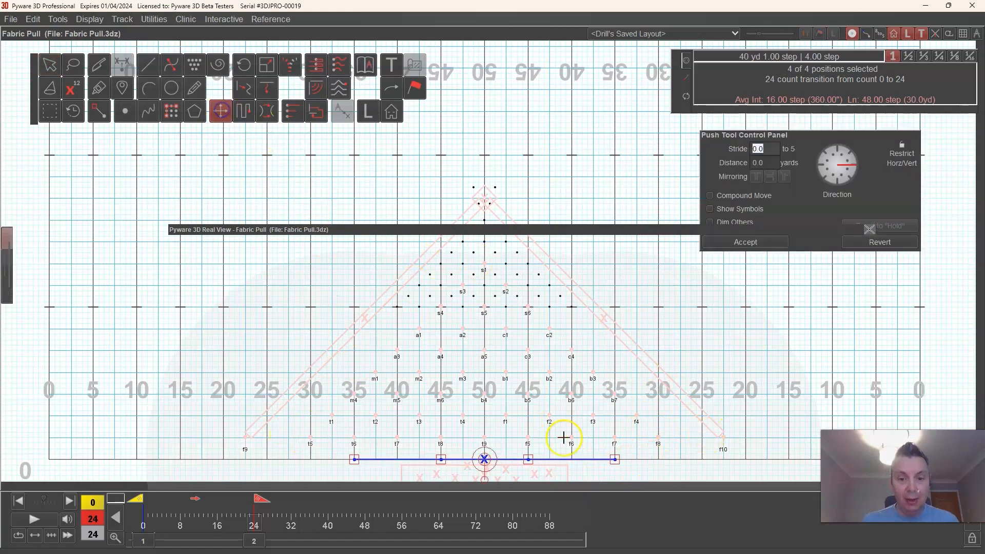
drag(526, 460, 528, 134)
click(442, 135)
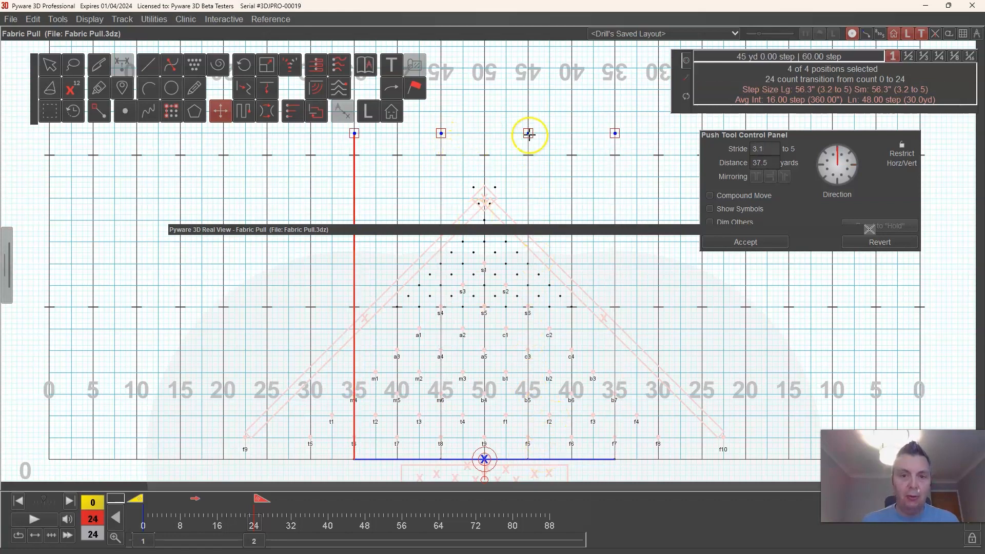
click(728, 240)
Scrub the timeline between counts 24 and 8 to check the four performers' move against the panel.
mouse_move(262, 499)
mouse_down()
mouse_move(161, 511)
mouse_move(181, 516)
mouse_up()
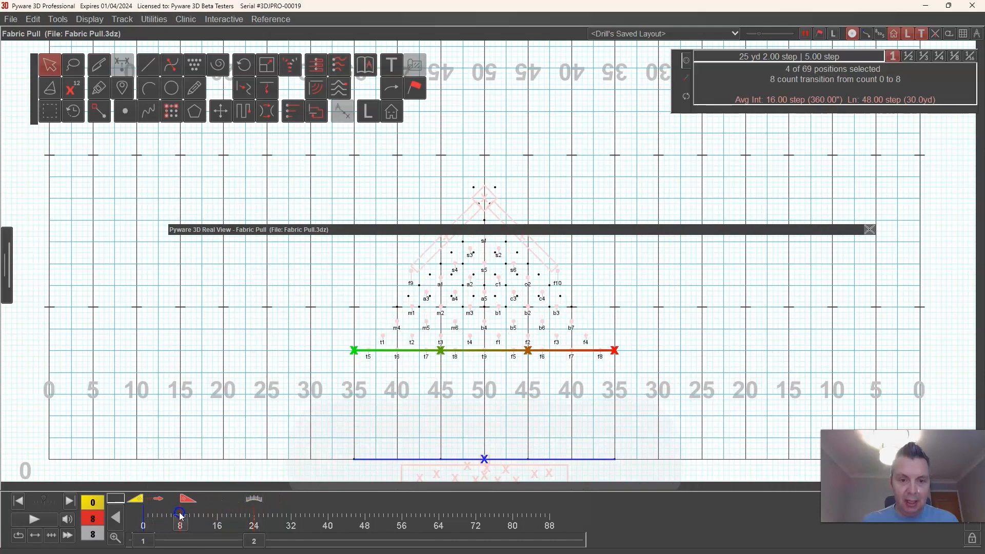
mouse_move(181, 514)
mouse_down()
mouse_move(211, 467)
mouse_move(255, 468)
mouse_up()
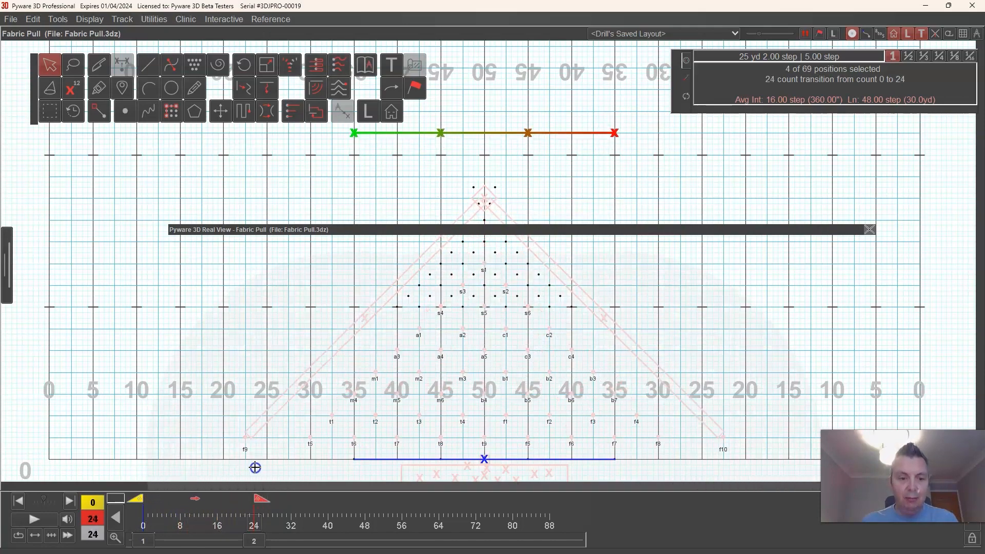
drag(257, 541, 295, 544)
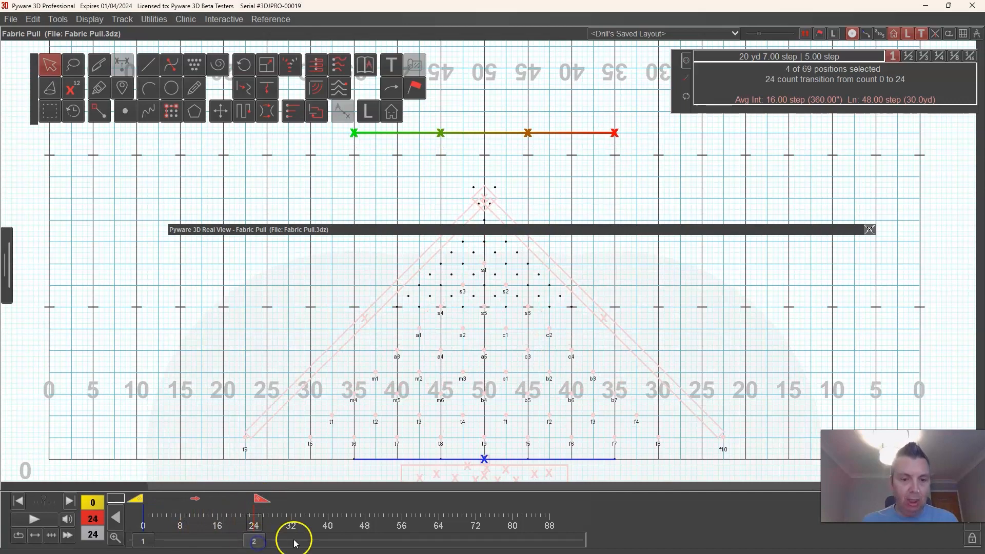
click(451, 420)
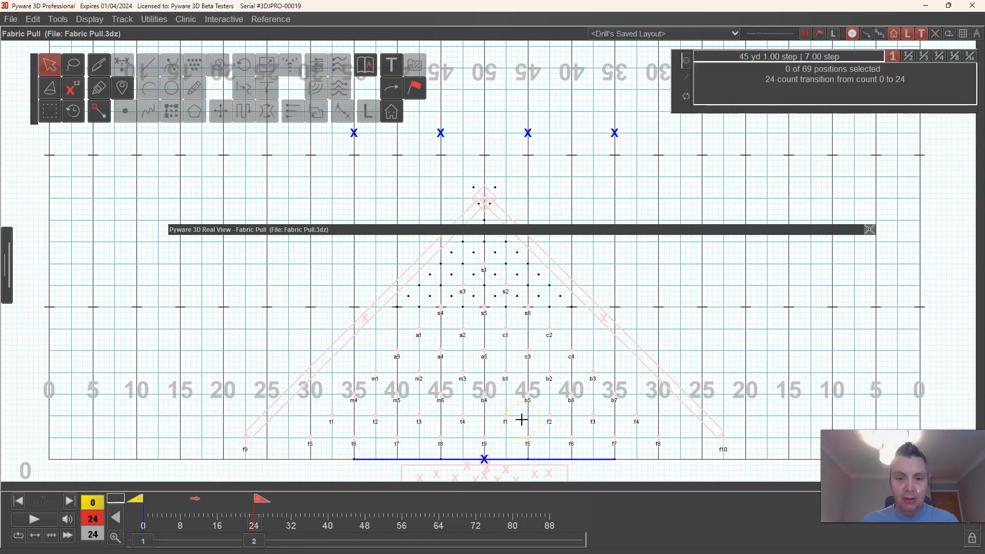
Select the panel performer, set the transition to counts 0 to 1, and make the panel 1 yard long at count 1.
click(484, 458)
click(264, 500)
click(140, 529)
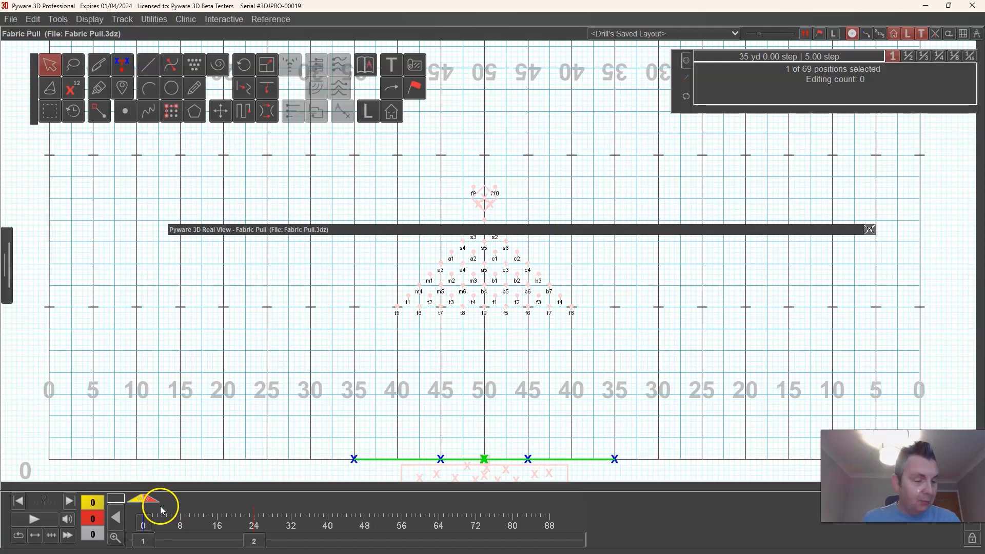
drag(146, 500, 154, 500)
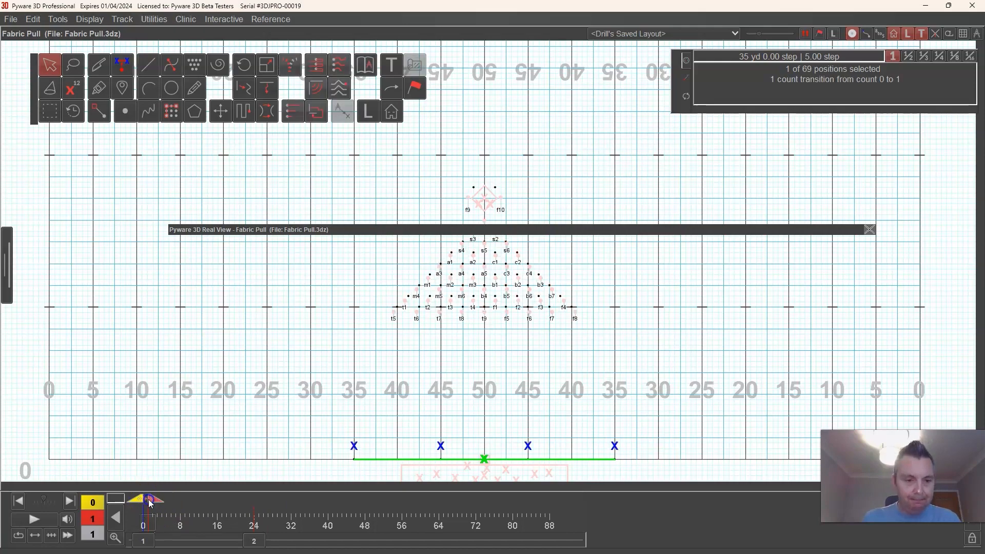
click(414, 89)
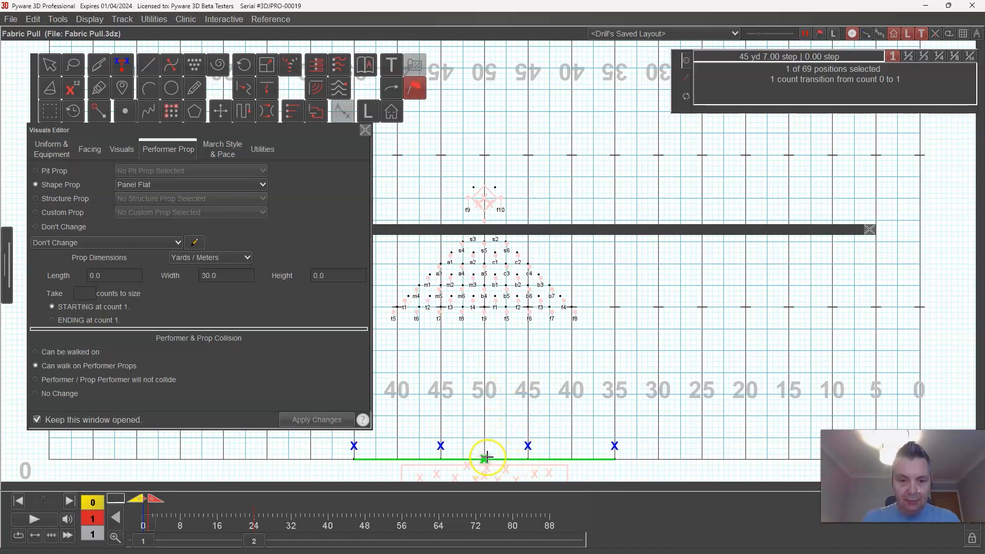
click(56, 68)
click(443, 383)
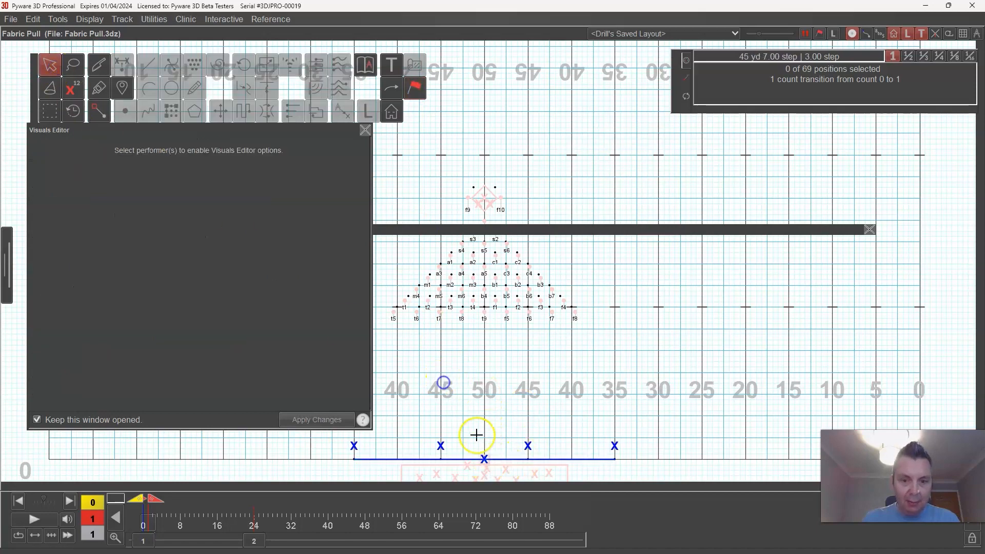
click(484, 457)
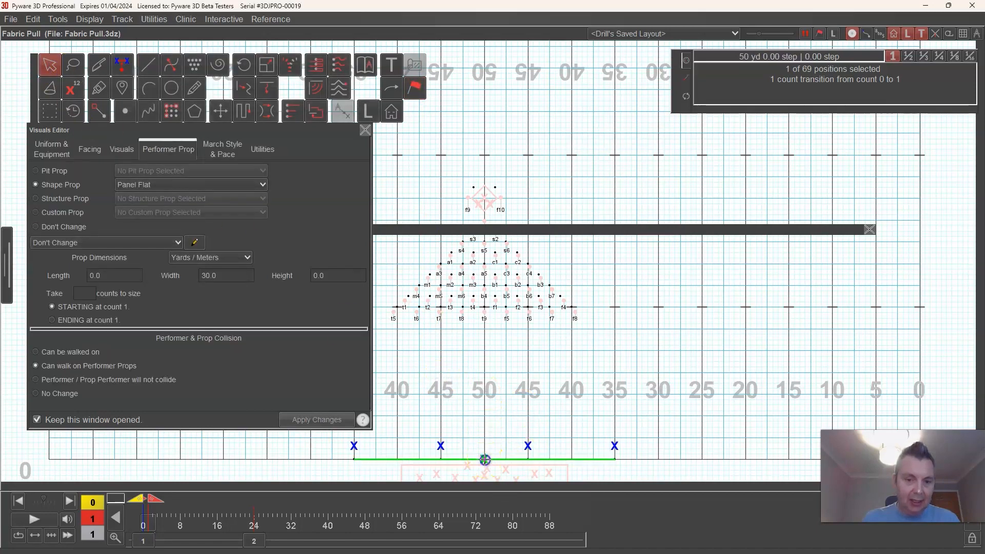
click(118, 275)
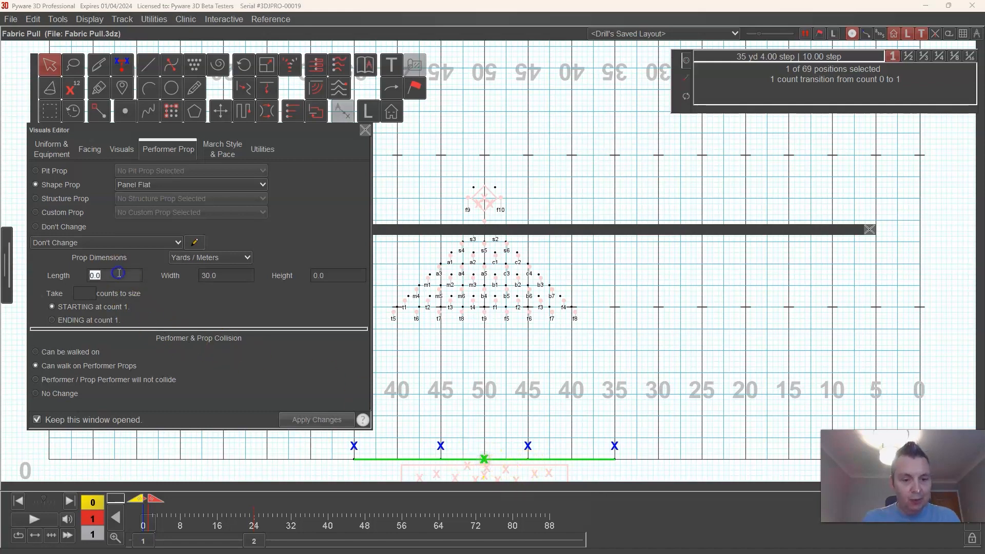
text(1)
click(315, 419)
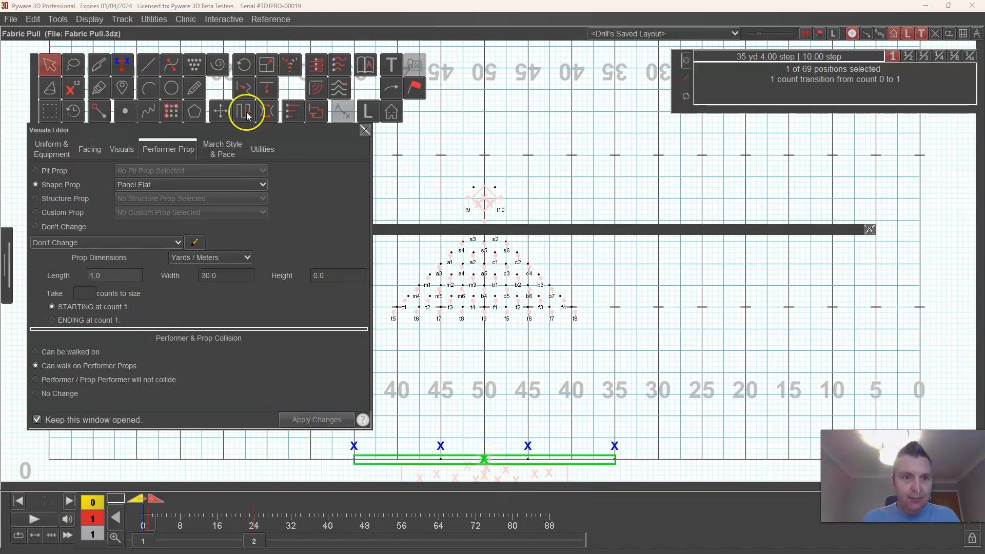
Push the panel 0.625 yards upfield at count 1.
click(218, 112)
click(493, 446)
drag(484, 459, 484, 455)
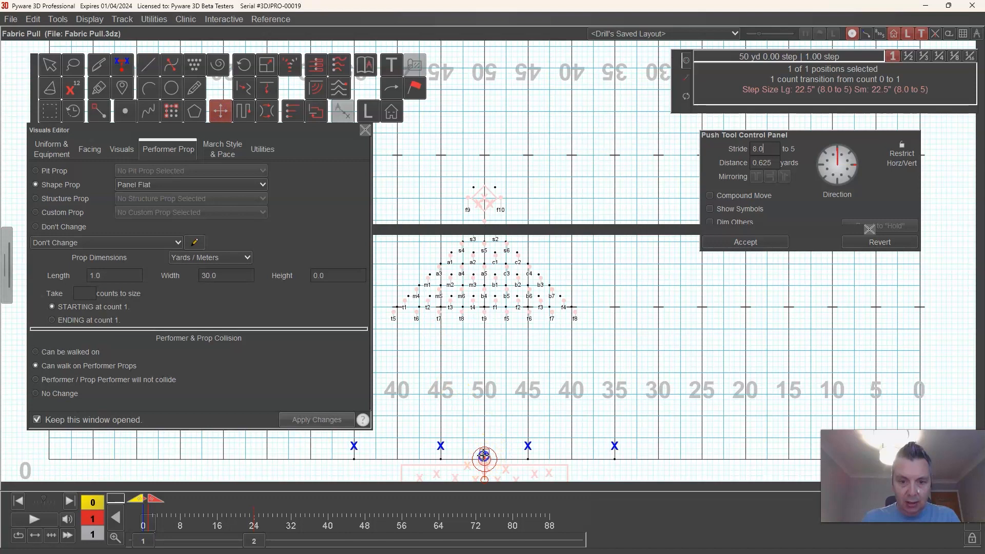
click(735, 242)
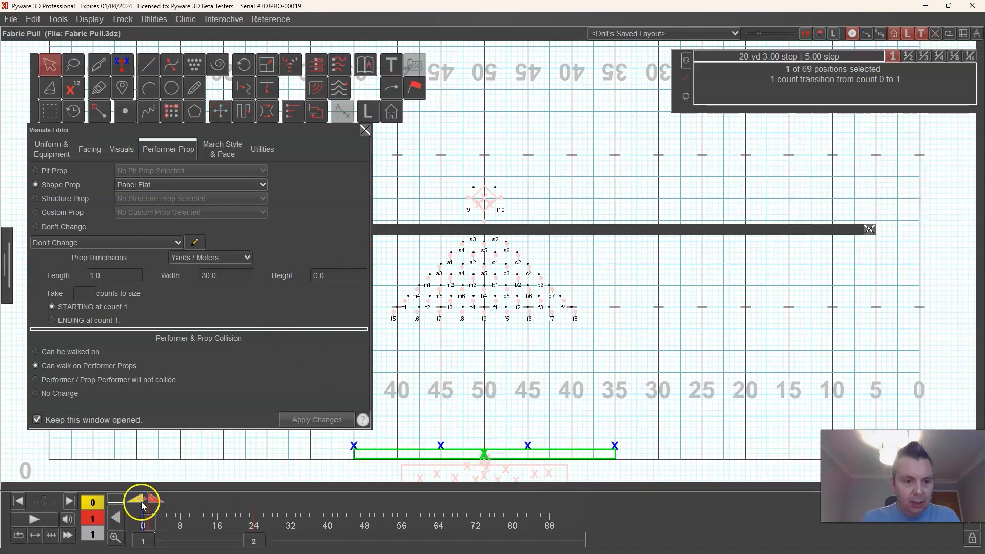
Advance to counts 1 to 2, set the panel's length to 2 yards, and push it 0.625 yards upfield.
drag(141, 500, 153, 499)
double_click(116, 277)
text(2.0)
click(315, 424)
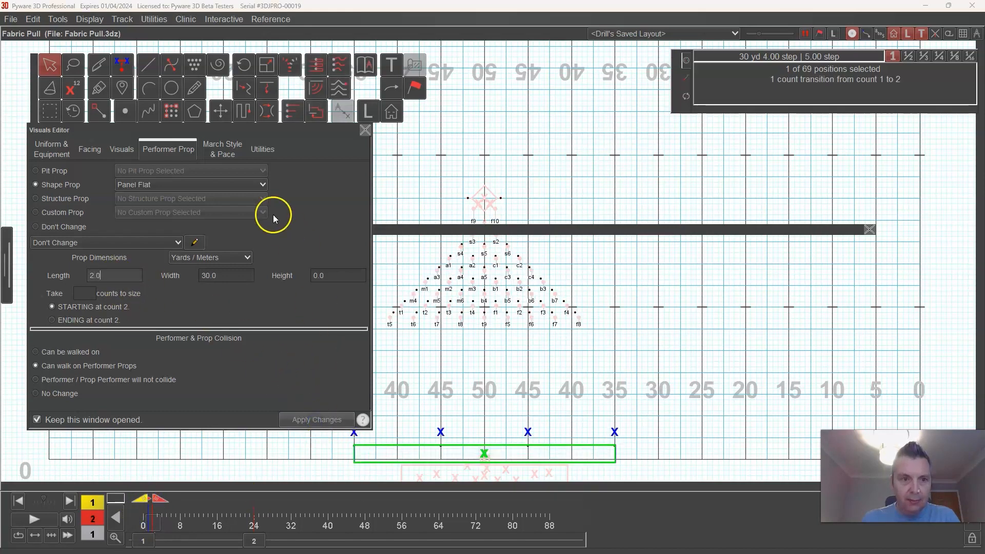
click(221, 111)
click(484, 453)
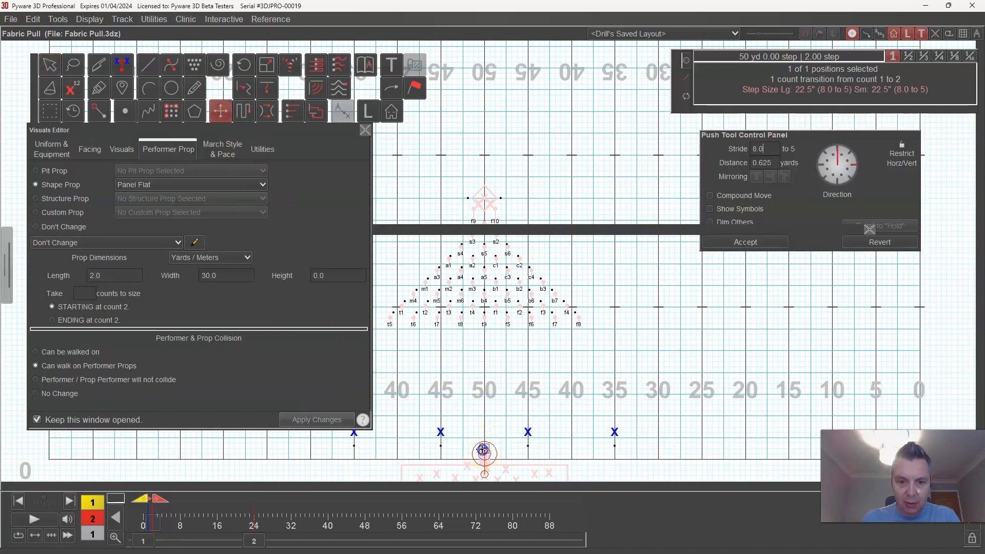
click(744, 242)
Switch the grid increment to half steps and set the panel's length to 2.5 yards at count 2.
click(908, 55)
click(554, 437)
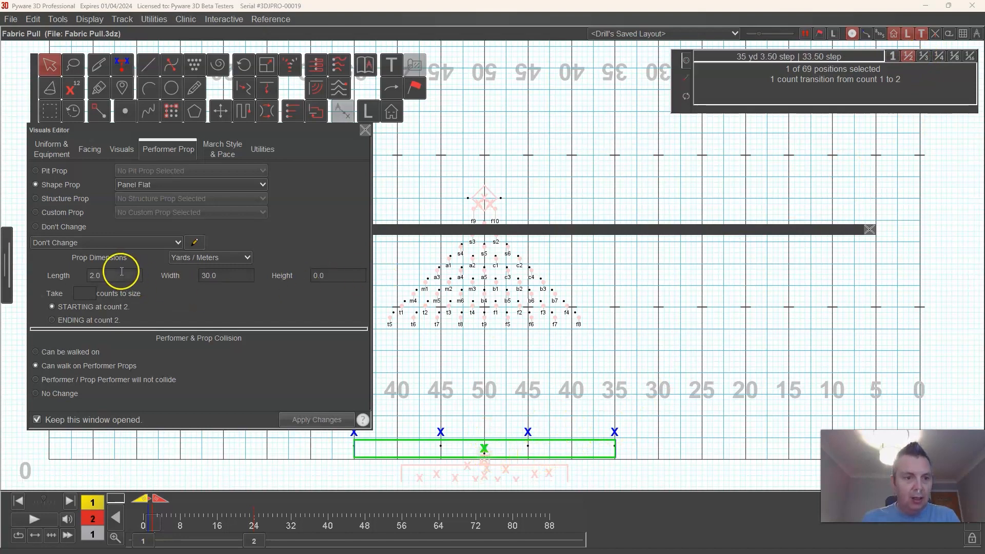
text(2)
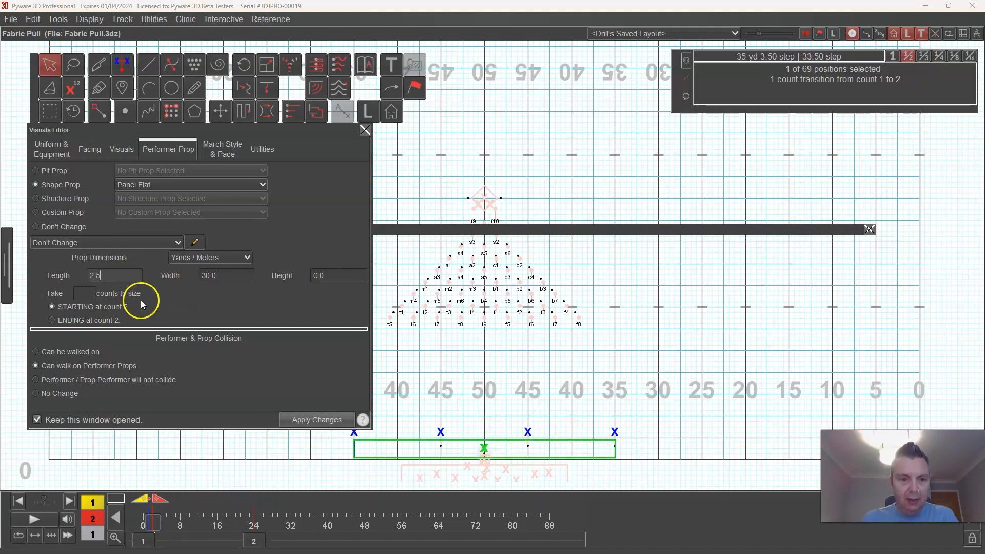
click(306, 419)
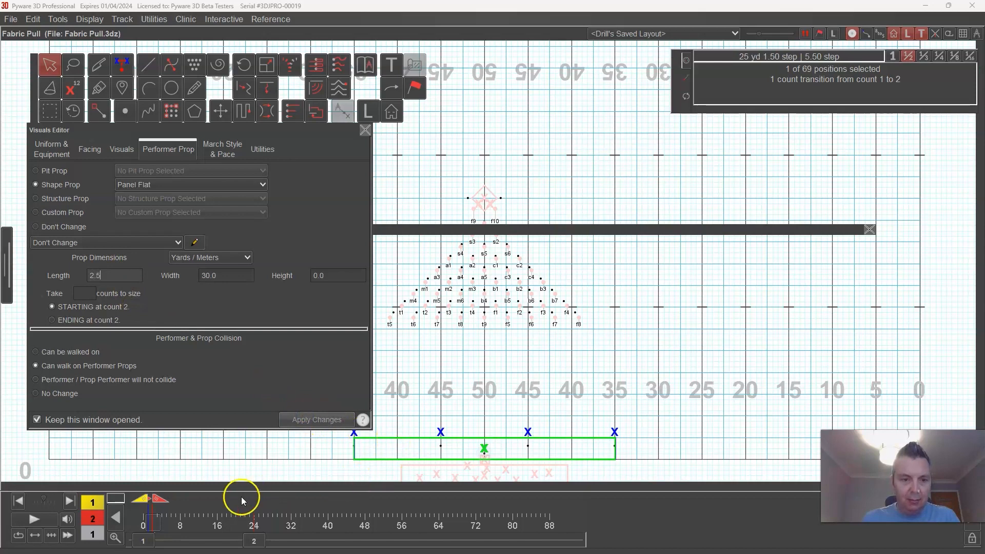
Advance to counts 2 to 3, set the panel's length to 4 yards, and push it 1.25 yards upfield.
drag(145, 502, 157, 500)
double_click(115, 274)
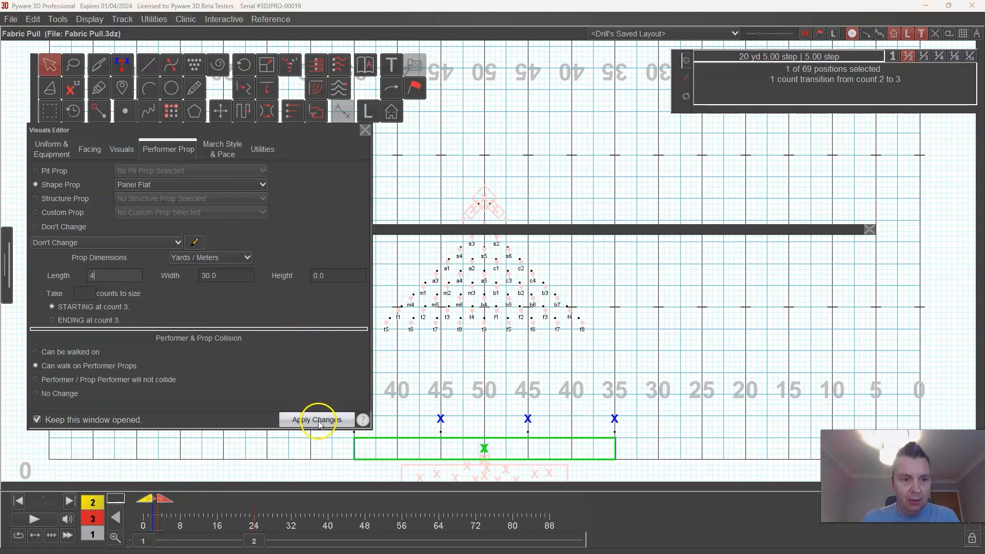
click(318, 421)
click(221, 112)
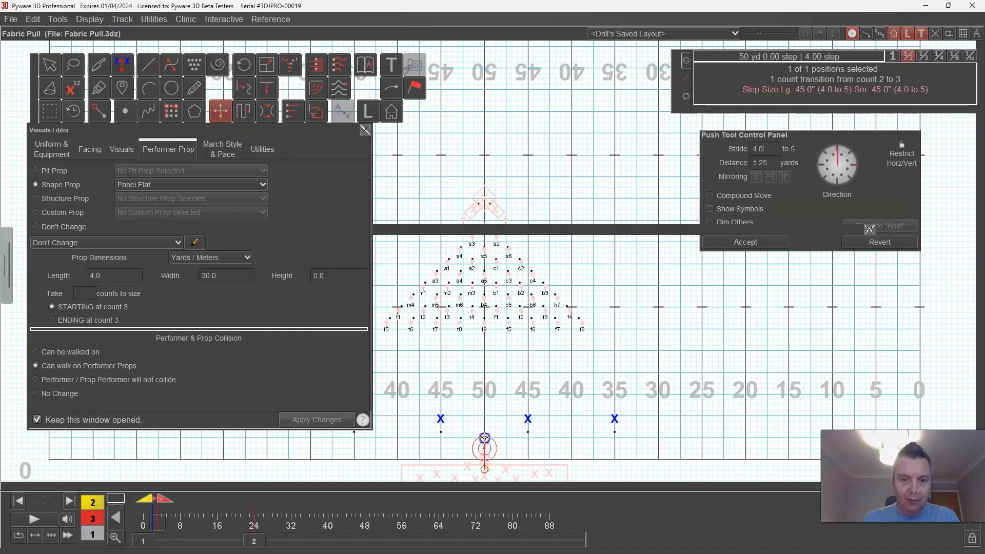
key(Return)
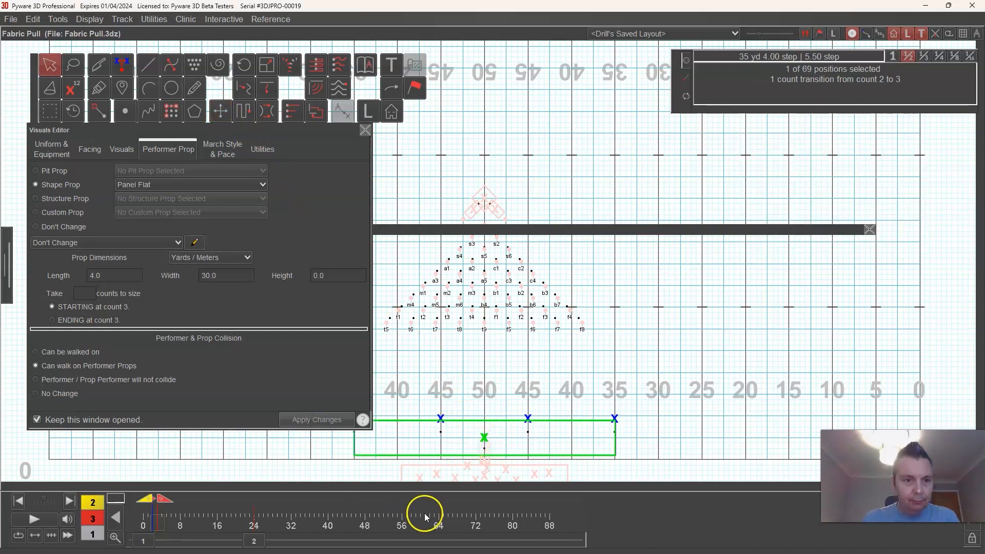
Set the panel's length to 5.5 yards at count 4 and push it upfield toward the four performers.
text(5.5)
click(302, 420)
click(221, 112)
Advance to counts 4 to 5, set the panel's length to 7 yards, and push it upfield.
drag(165, 498, 169, 498)
double_click(118, 275)
text(7)
click(317, 420)
click(221, 111)
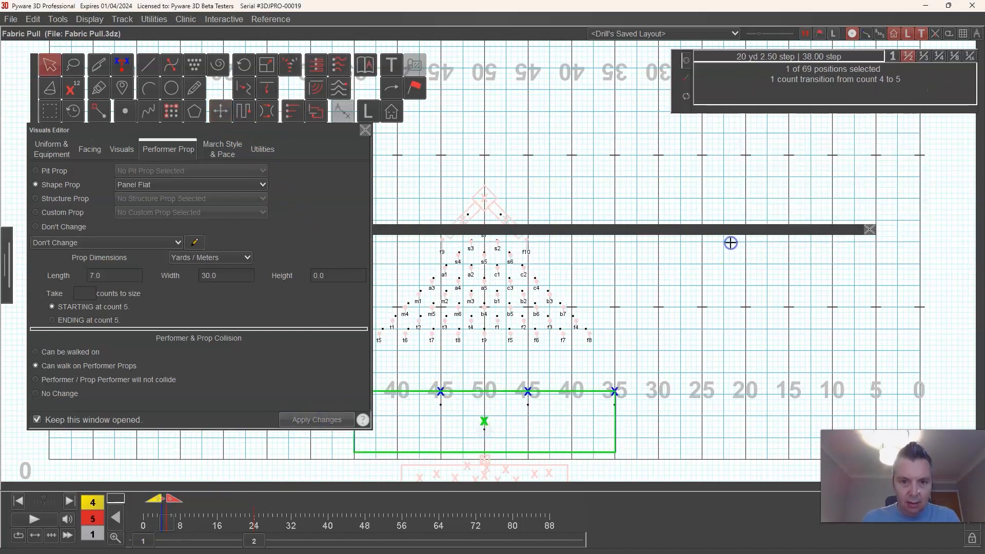
click(732, 243)
Set the panel's length to 8.5 yards at count 6 and push it upfield.
double_click(121, 276)
text(8.5)
click(317, 420)
click(221, 111)
click(739, 243)
Set the panel's length to 10 yards at count 7 and push it upfield.
double_click(121, 275)
text(10)
click(745, 245)
Set the panel's length to 11.5 yards at count 8 and push it upfield.
double_click(120, 276)
text(11.5)
click(317, 420)
click(220, 112)
click(726, 240)
Set the panel's length to 13 yards at count 9 and push it upfield.
double_click(120, 276)
text(13)
click(310, 417)
click(220, 111)
click(734, 243)
Set the panel's length to 15 yards at count 10 and push it upfield to meet the performers.
drag(185, 501, 190, 501)
double_click(127, 278)
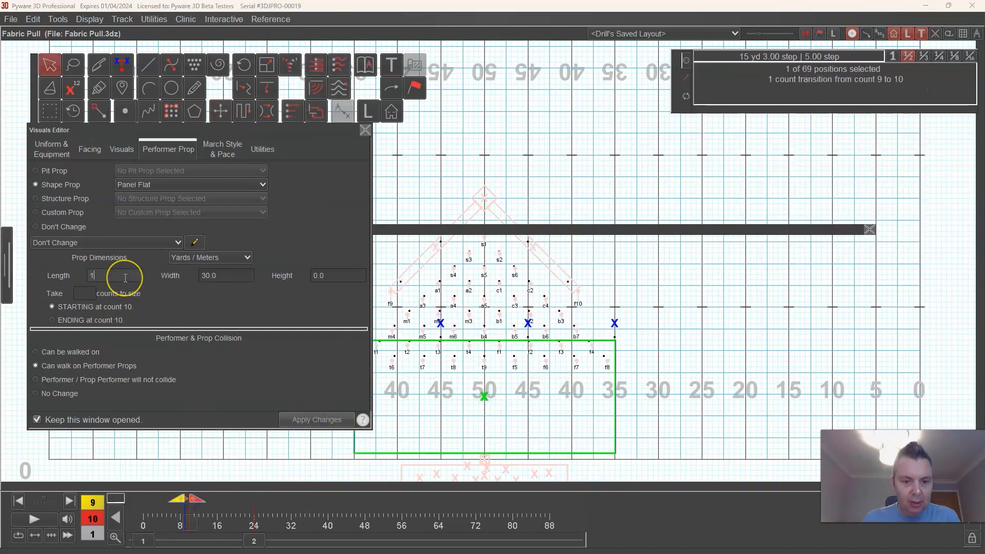
text(14)
click(315, 420)
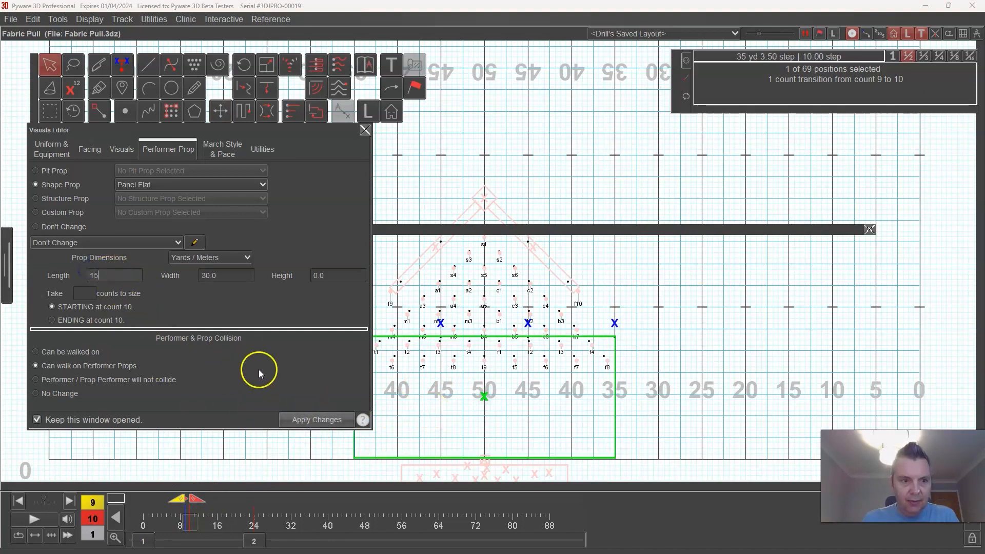
click(320, 420)
click(222, 112)
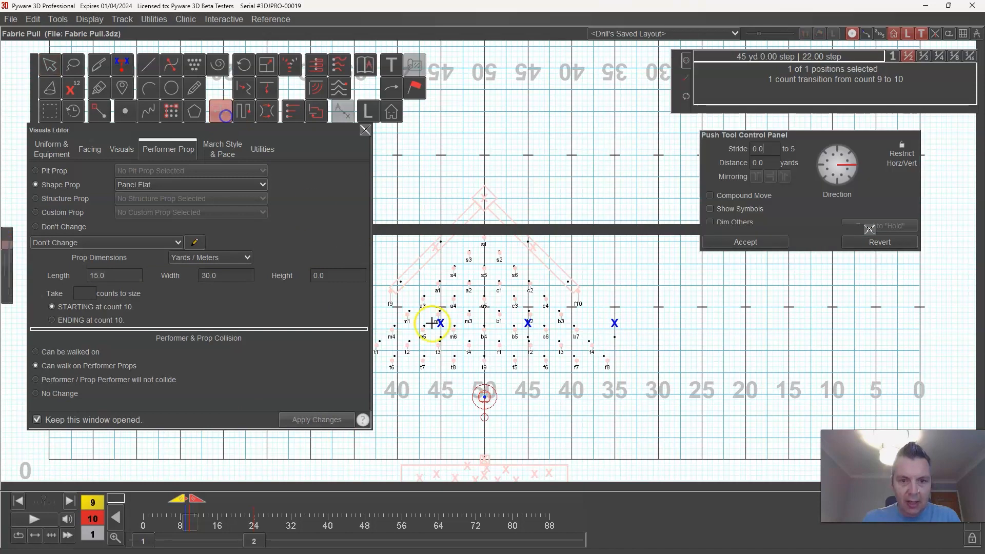
click(484, 395)
click(722, 245)
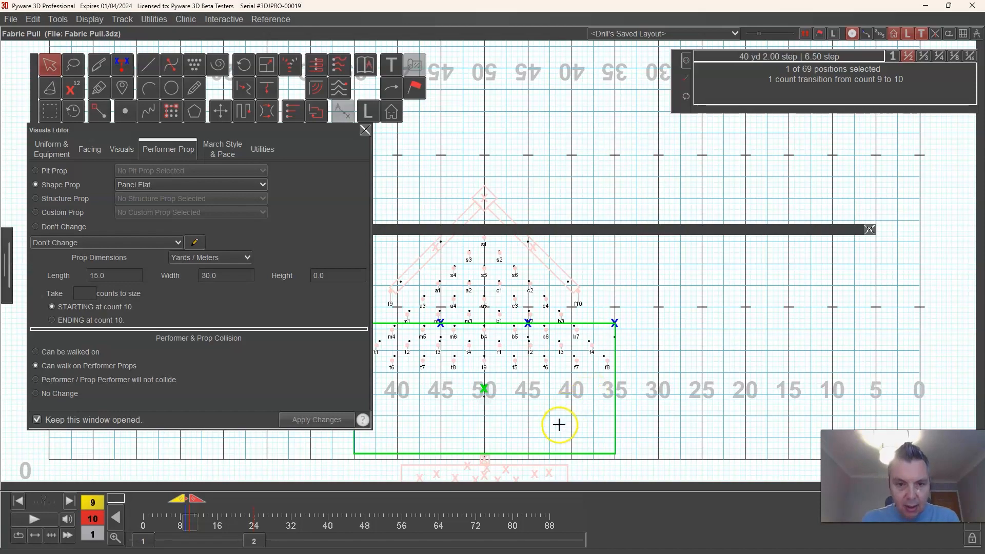
Review the panel at count 10 in the 3D view and push it upfield level with the performers over counts 10 to 21.
click(527, 240)
click(526, 231)
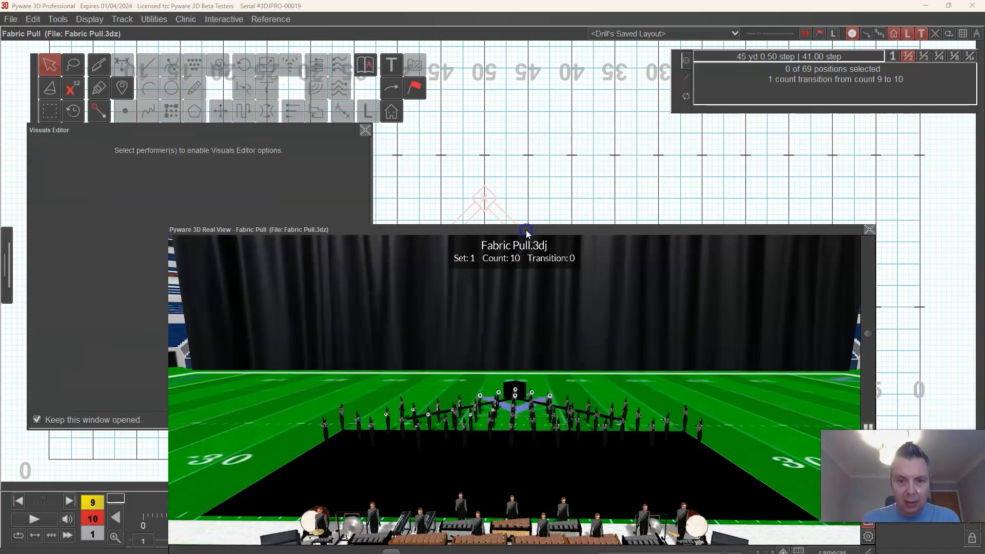
drag(606, 366, 521, 334)
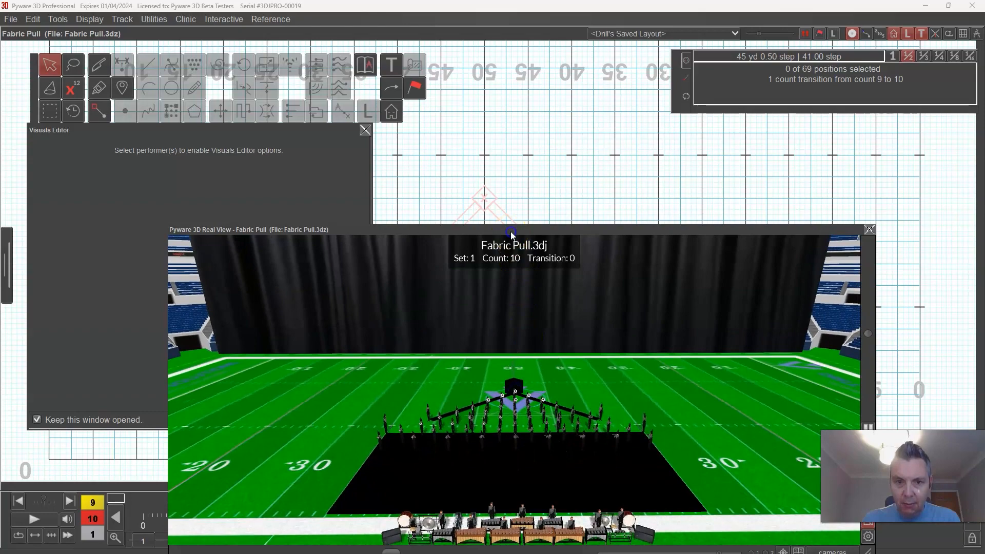
double_click(511, 232)
drag(184, 499, 244, 504)
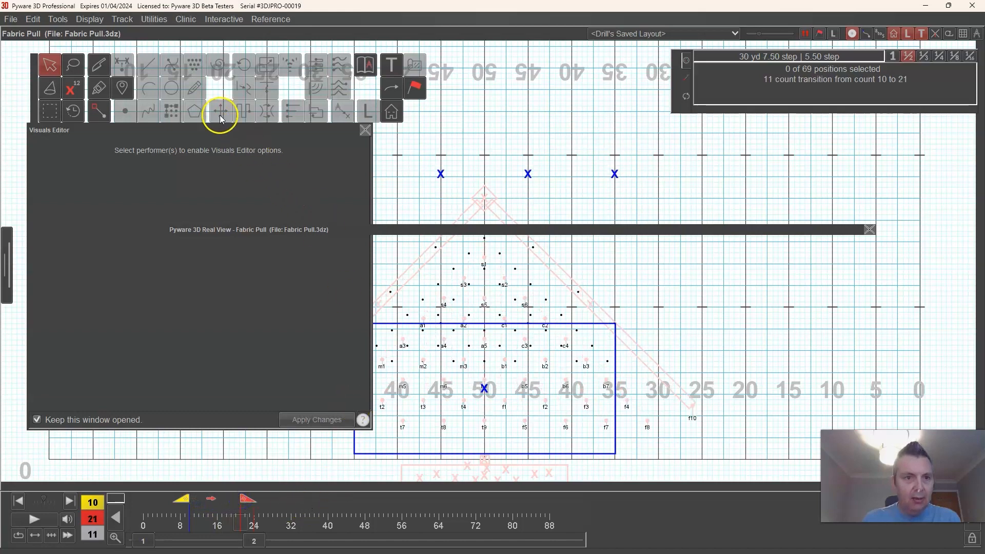
click(52, 69)
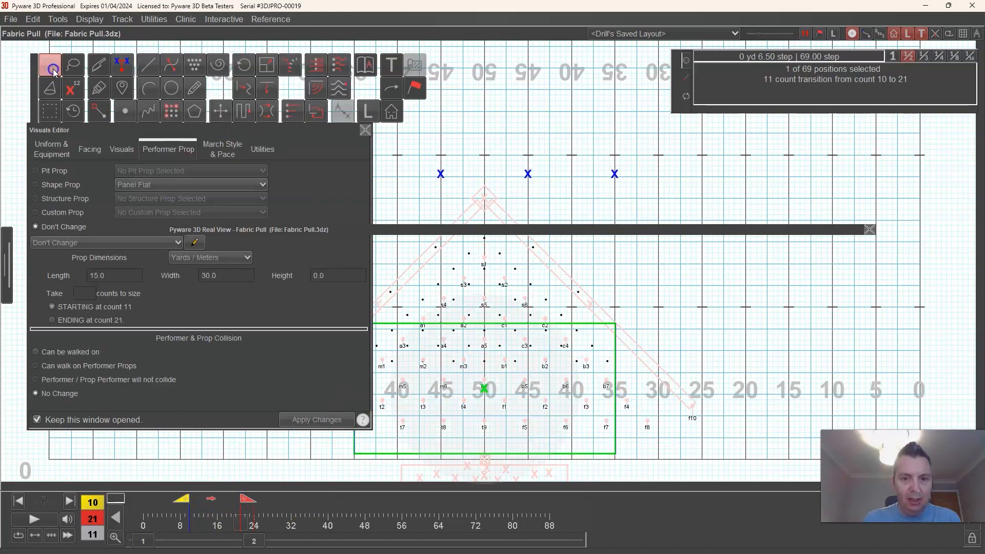
click(223, 112)
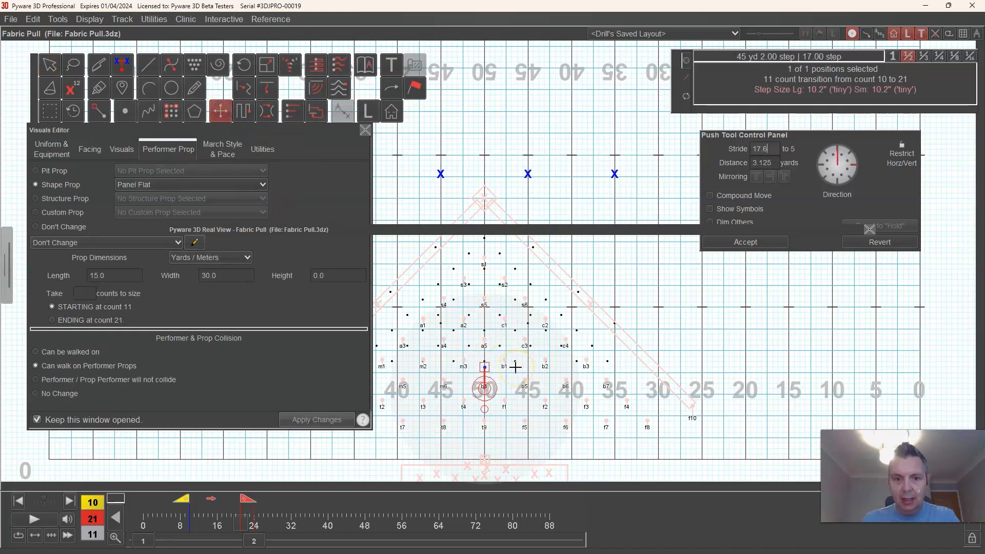
click(739, 241)
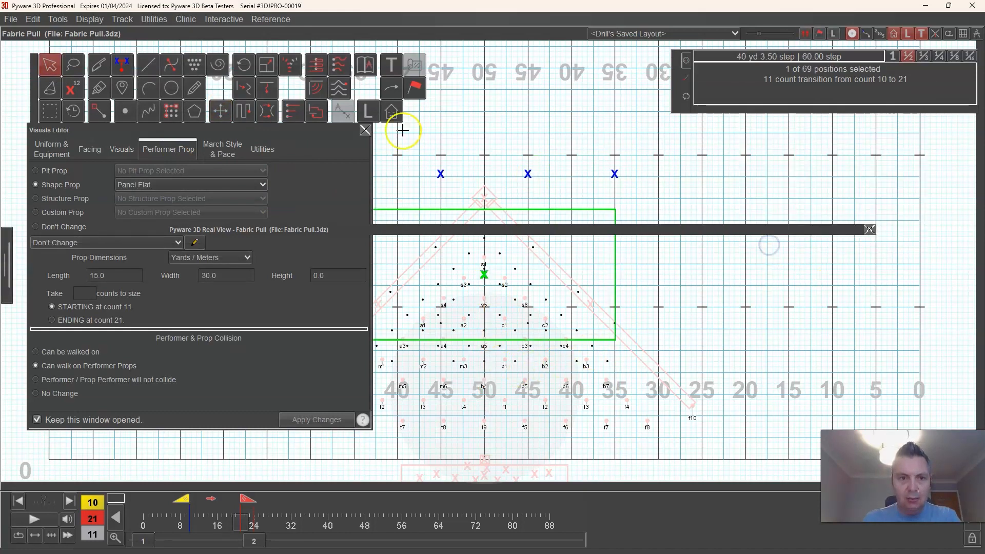
click(221, 111)
click(739, 241)
click(222, 112)
click(727, 241)
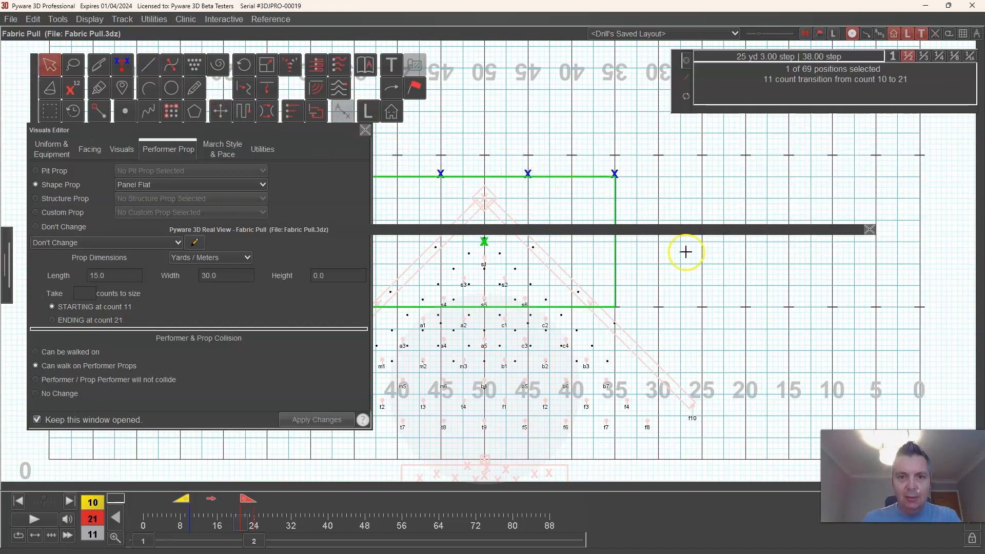
Set the panel's length to 13 yards at count 22 and push it upfield towards the performers before and after resizing.
click(245, 506)
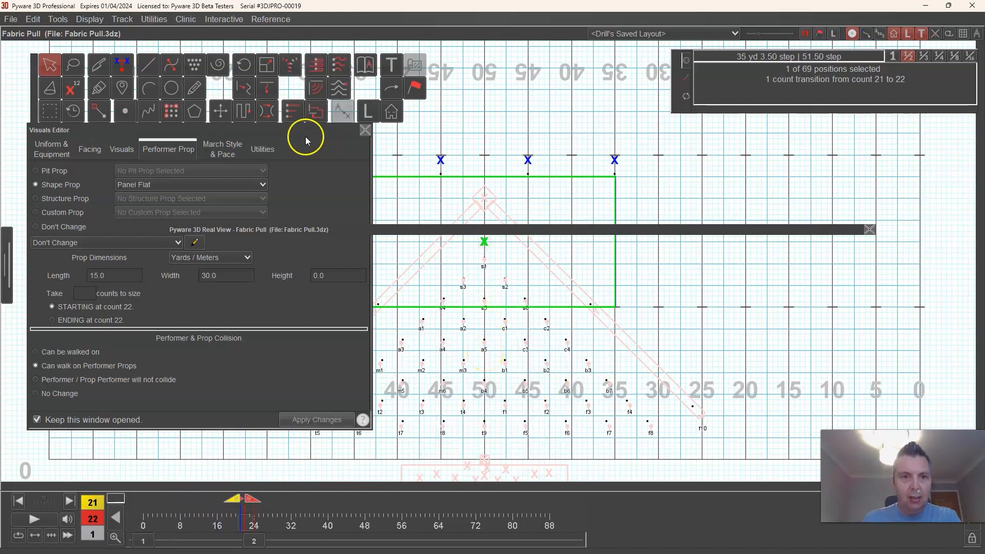
click(220, 112)
key(Up)
key(Up)
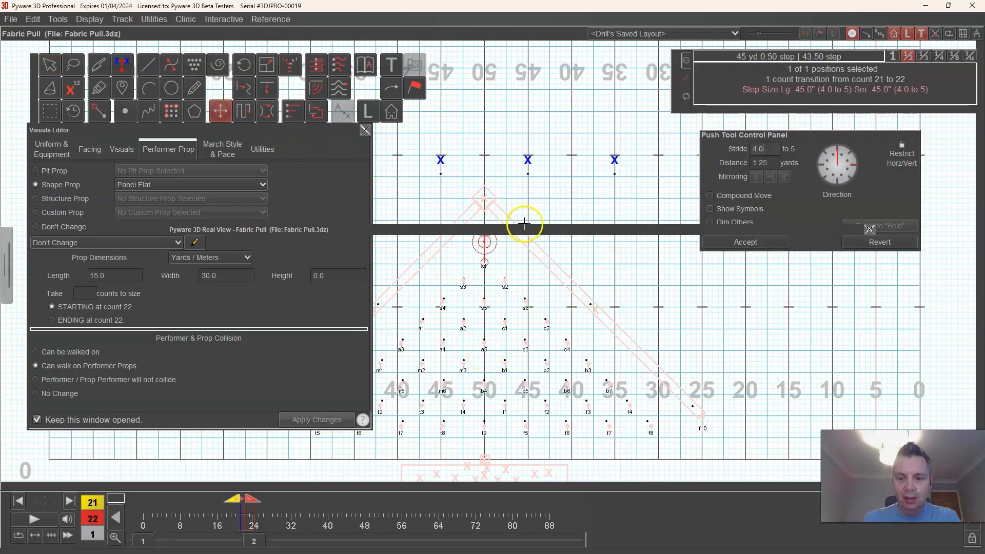
key(Return)
double_click(124, 276)
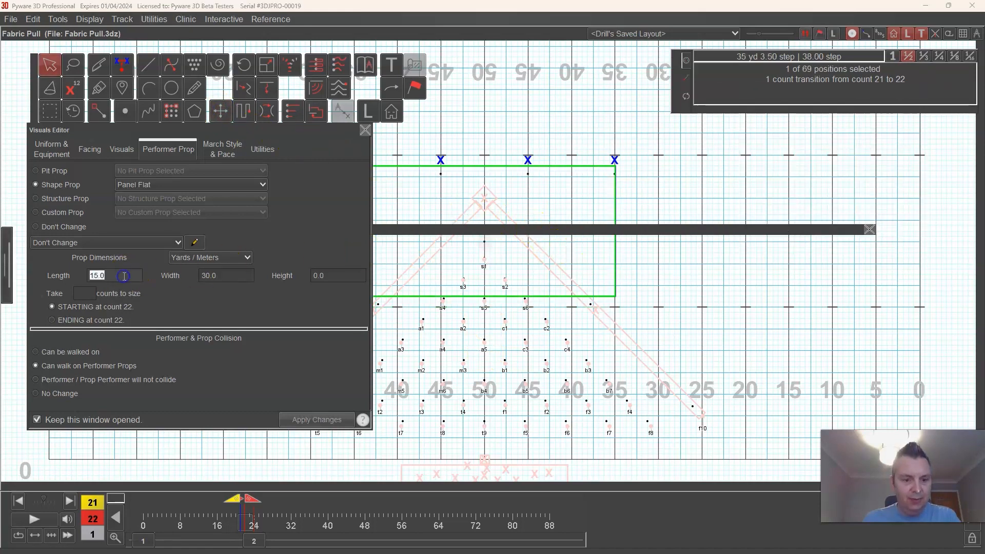
click(323, 422)
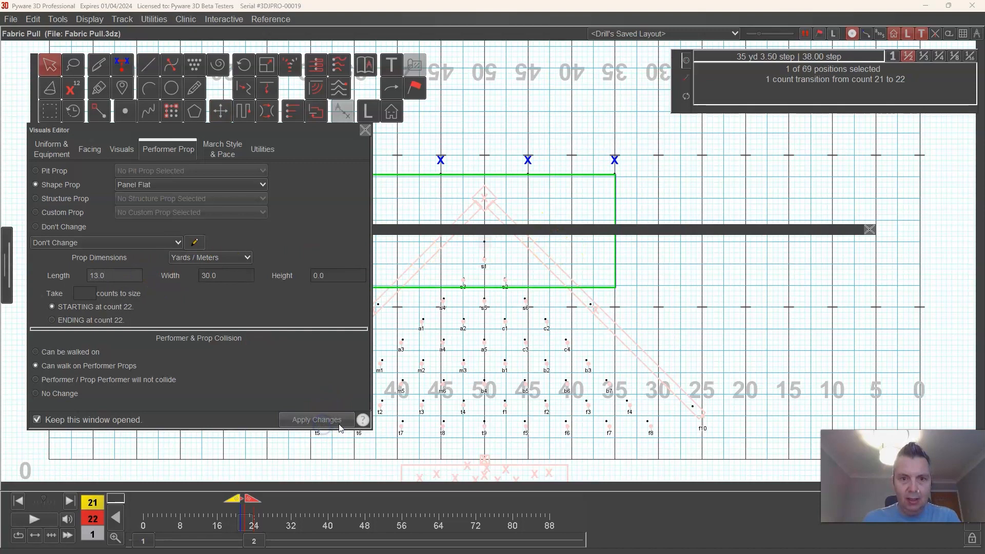
click(243, 113)
key(Up)
key(Up)
key(Return)
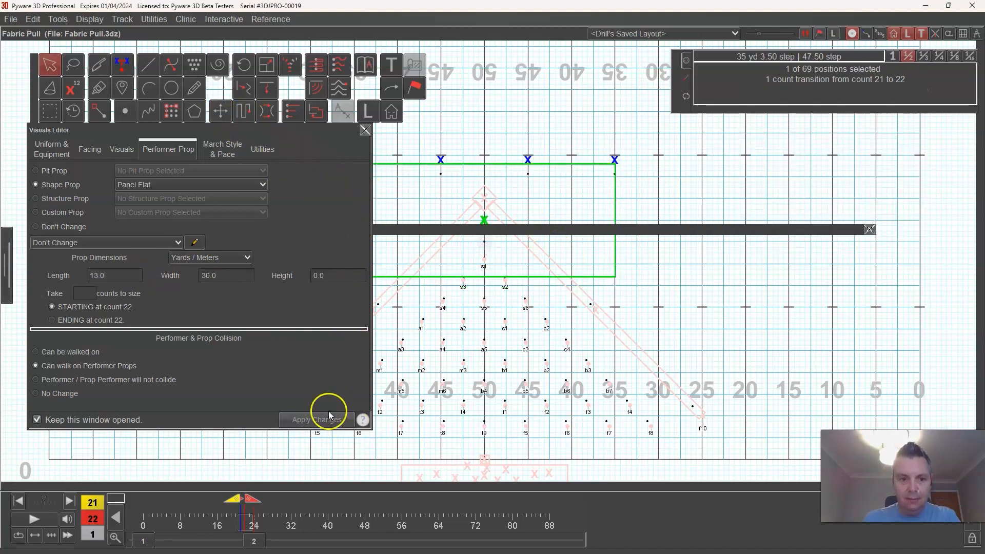
Set the panel's length to 10 yards at count 23 and push it upfield to the performers.
drag(238, 500, 250, 502)
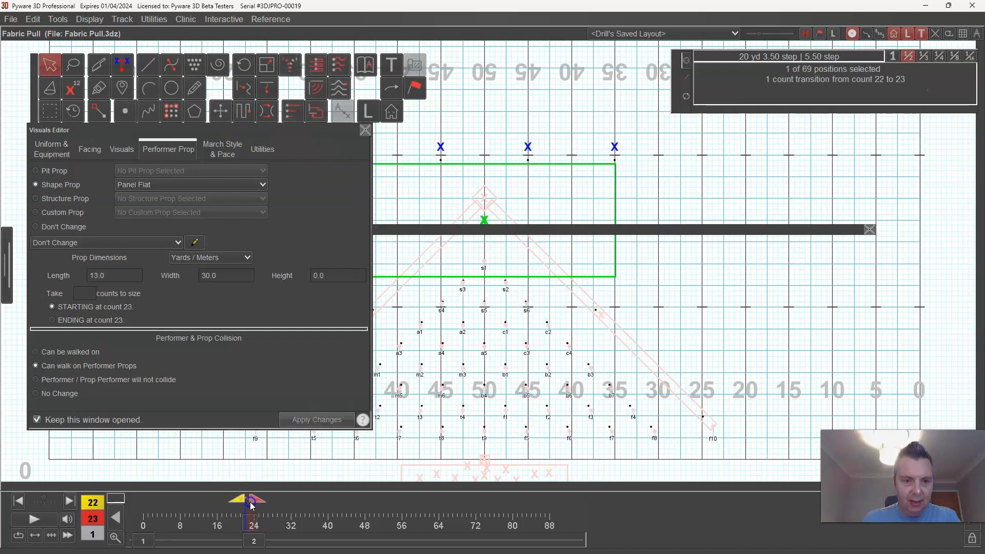
double_click(125, 273)
text(10)
click(315, 424)
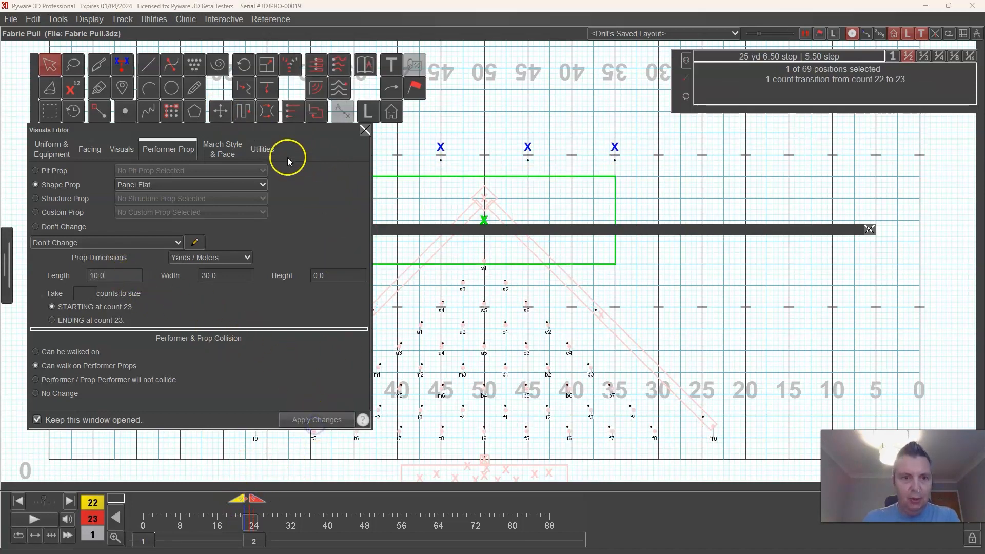
click(221, 114)
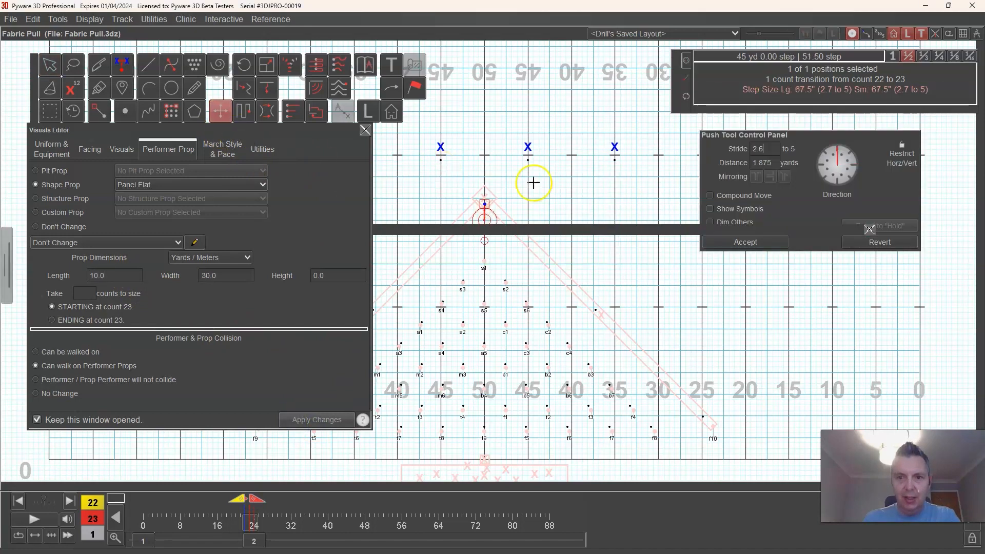
click(734, 243)
click(221, 112)
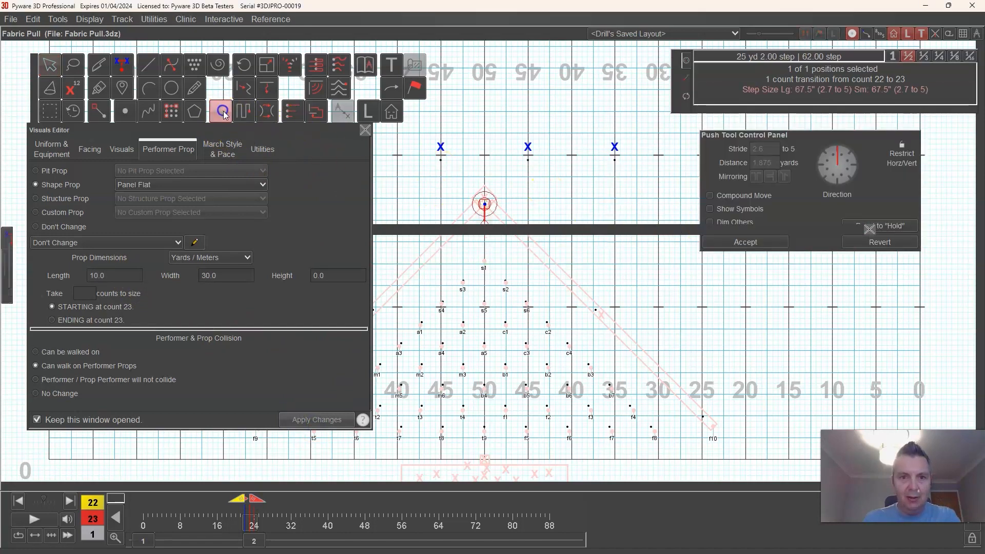
click(719, 239)
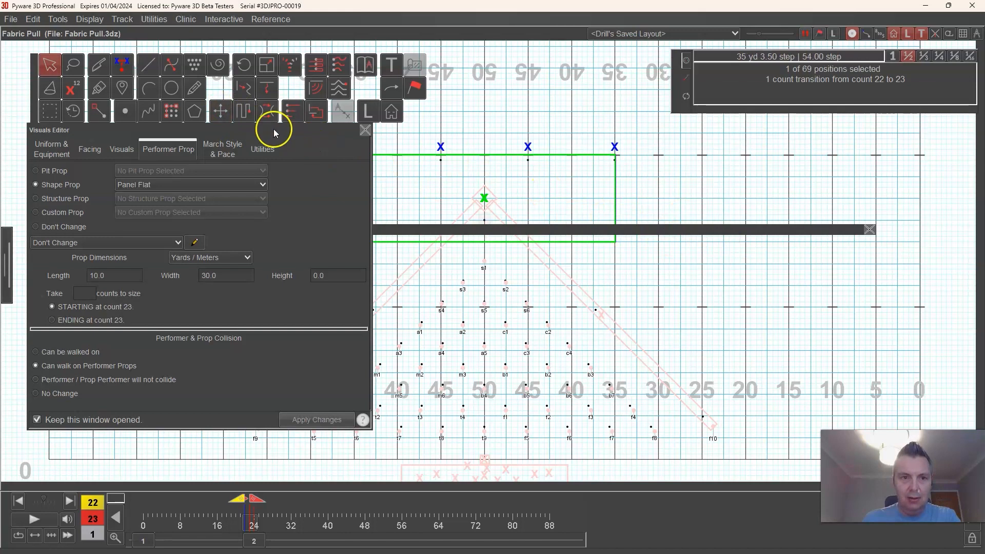
click(222, 112)
click(739, 242)
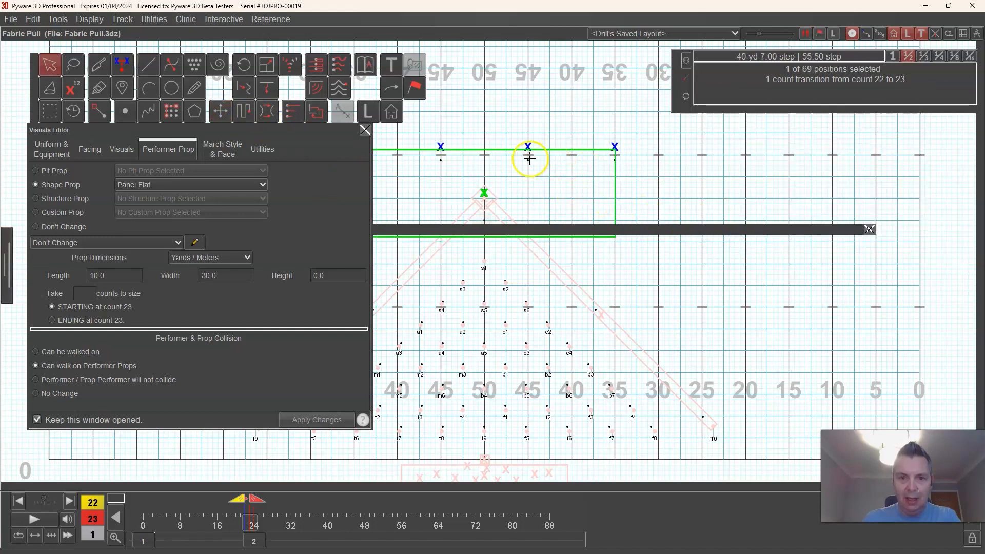
Set the panel's length to 5 yards at count 24 and push it upfield so its front edge meets the performers.
drag(246, 499, 252, 500)
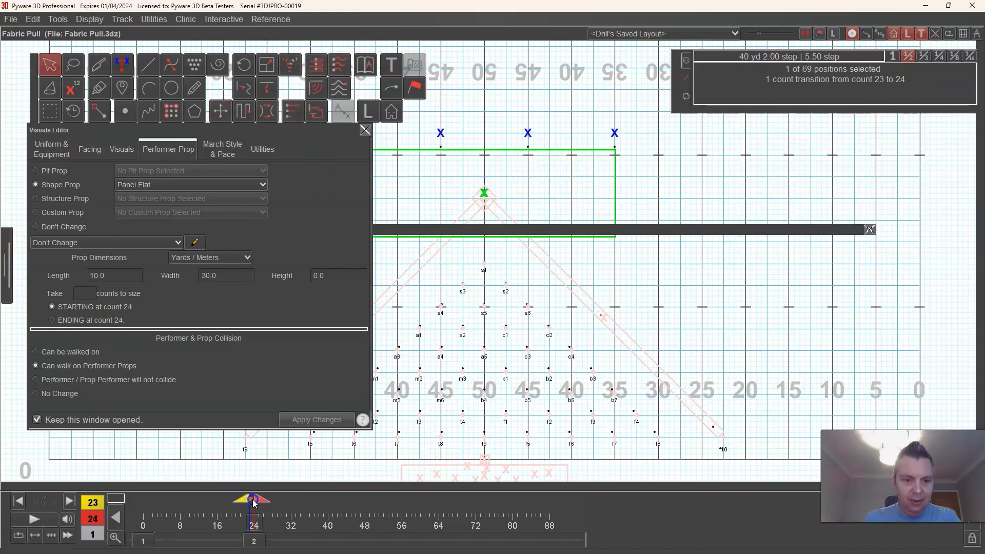
click(120, 276)
text(5)
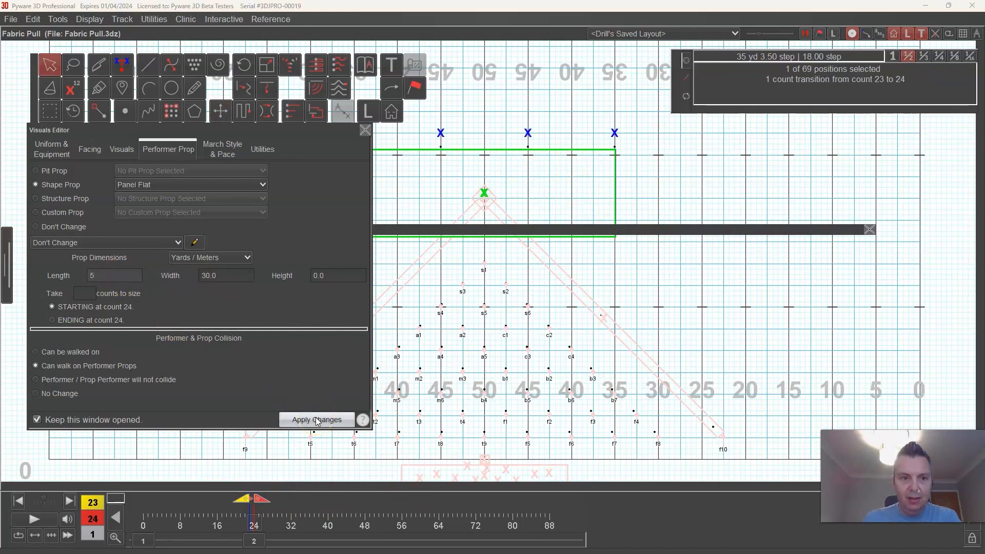
click(317, 420)
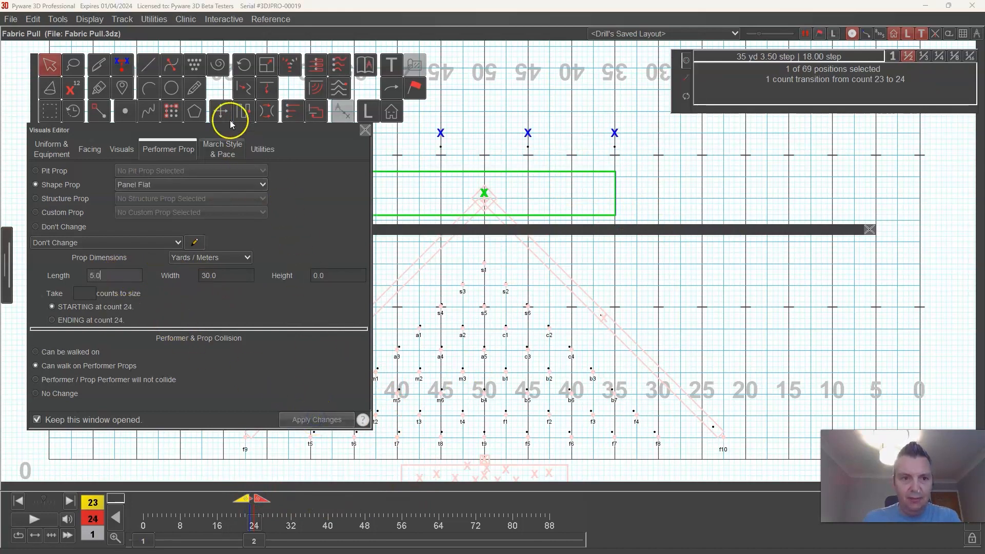
click(221, 111)
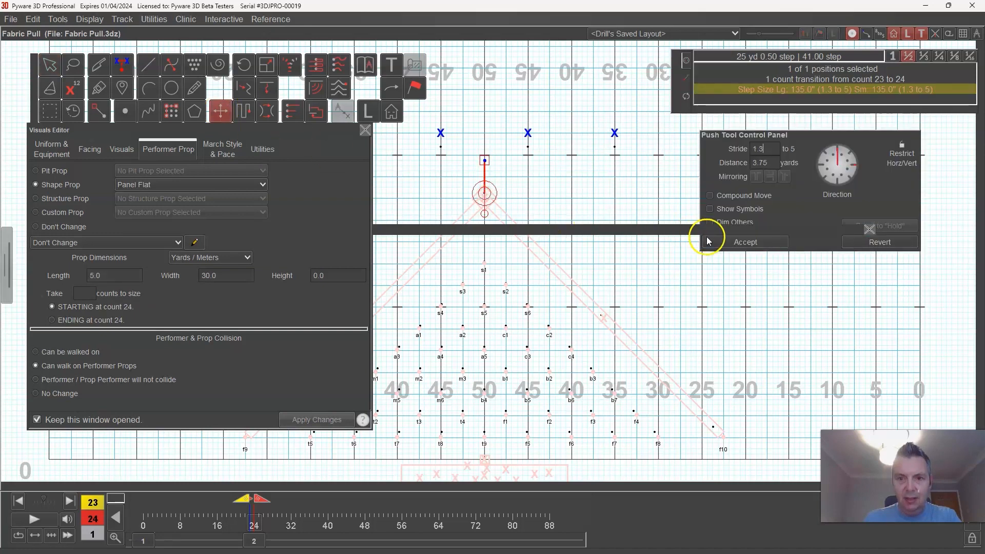
click(712, 240)
click(220, 111)
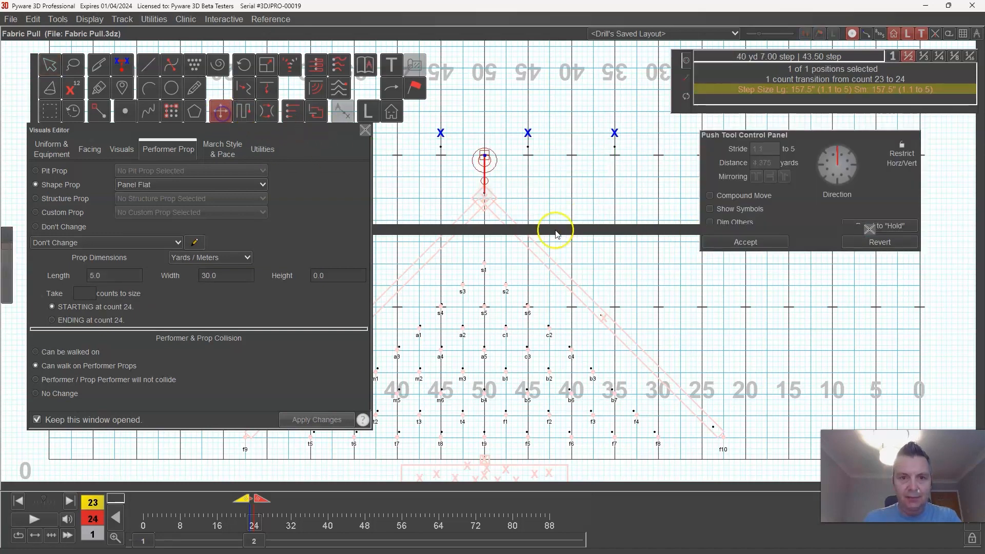
click(712, 240)
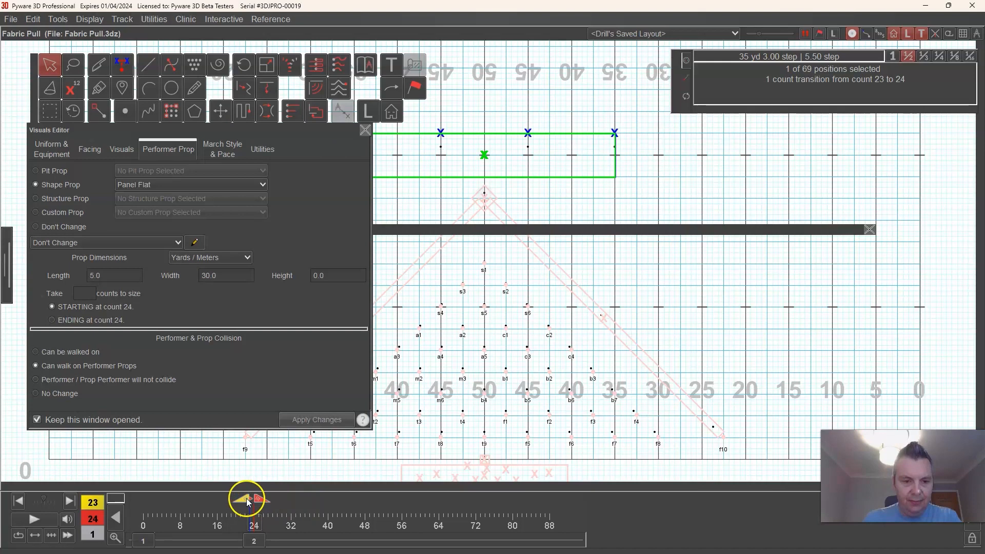
Set the panel's length to 2 yards at count 25 and push it upfield to the performers.
drag(252, 503, 261, 503)
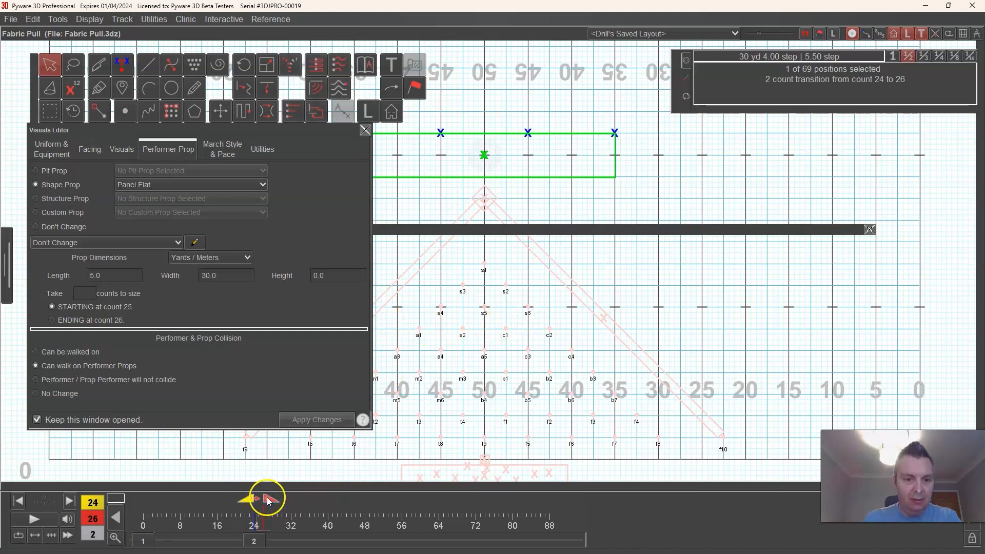
click(116, 275)
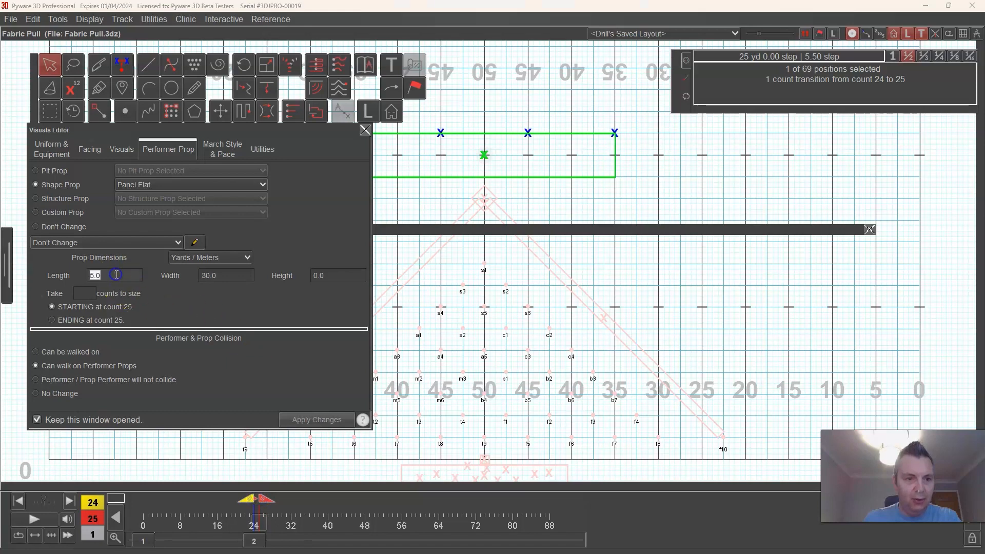
text(2)
click(330, 422)
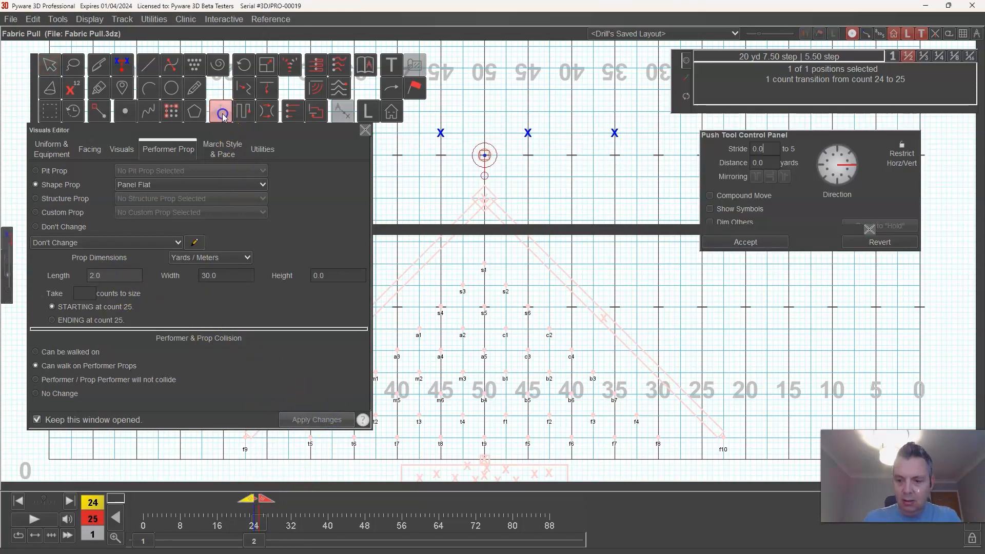
click(240, 130)
click(319, 397)
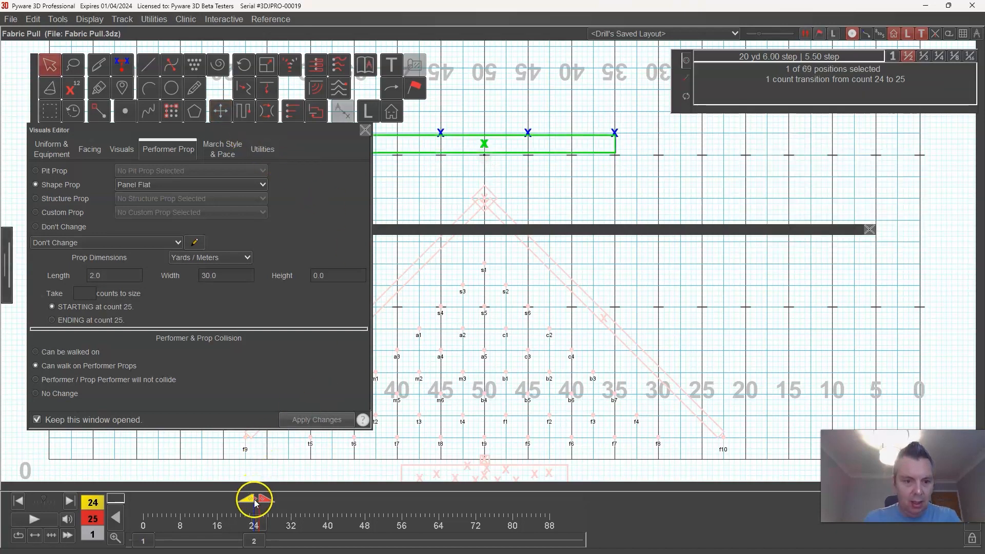
Set the panel's length to 0 yards at count 26 and push it 1.25 yards upfield onto the performers' line.
key(Right)
double_click(116, 272)
click(302, 422)
click(221, 113)
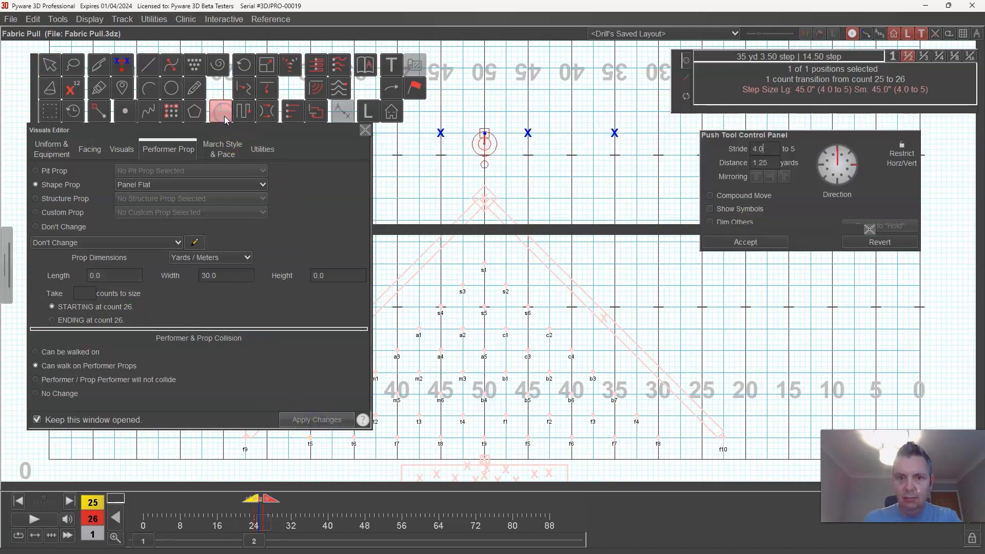
click(437, 261)
Deselect the panel and view the whole field at count 26 in the 3D view.
click(512, 187)
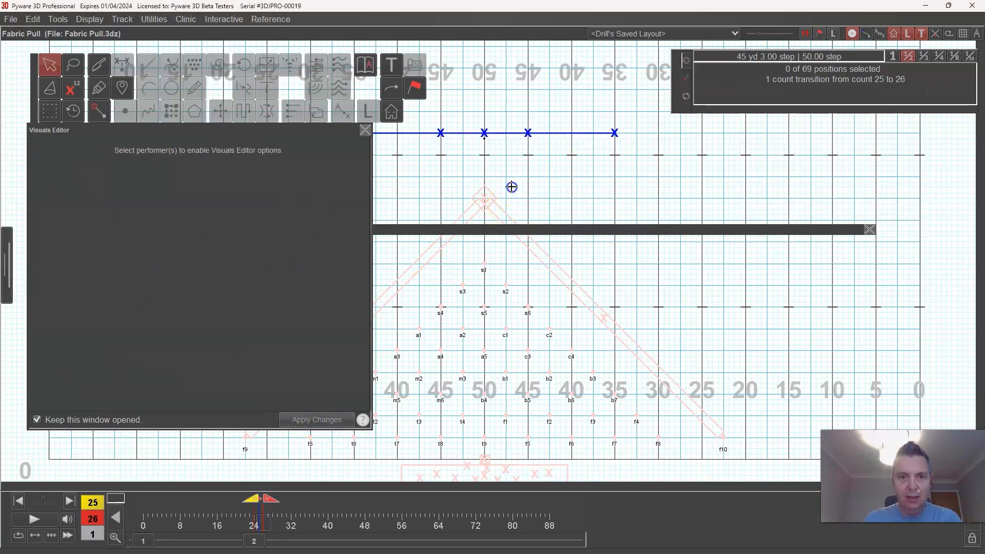
click(516, 229)
scroll(567, 367, down, 3)
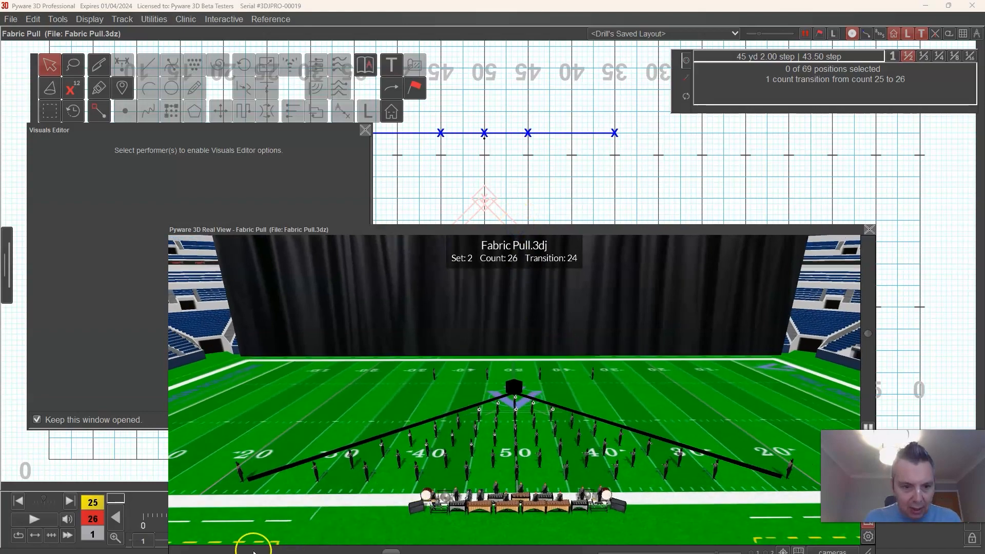
Play the transition from count 0 to 26 in the 3D view and examine the fabric pull from another angle.
drag(260, 232, 256, 121)
drag(254, 499, 143, 505)
click(35, 519)
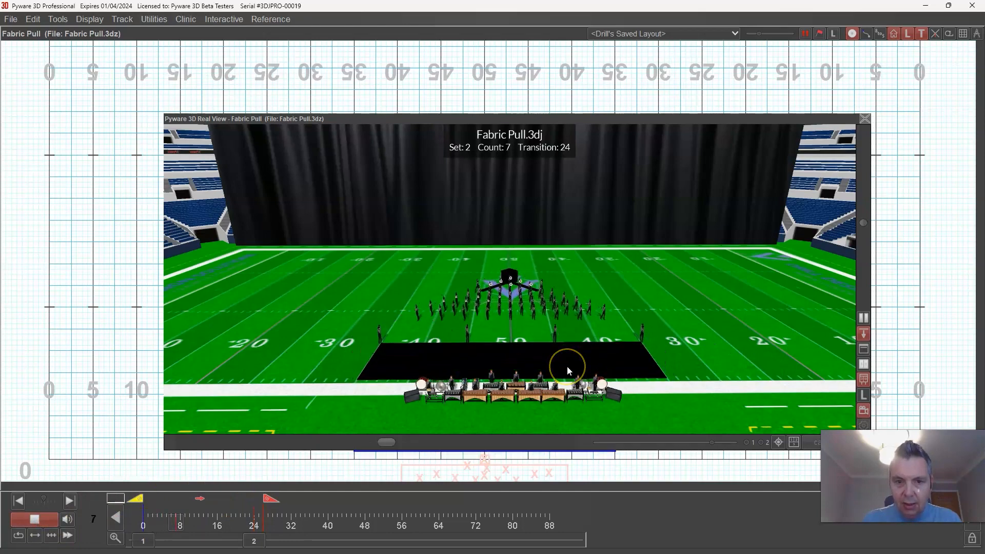
drag(618, 339, 642, 325)
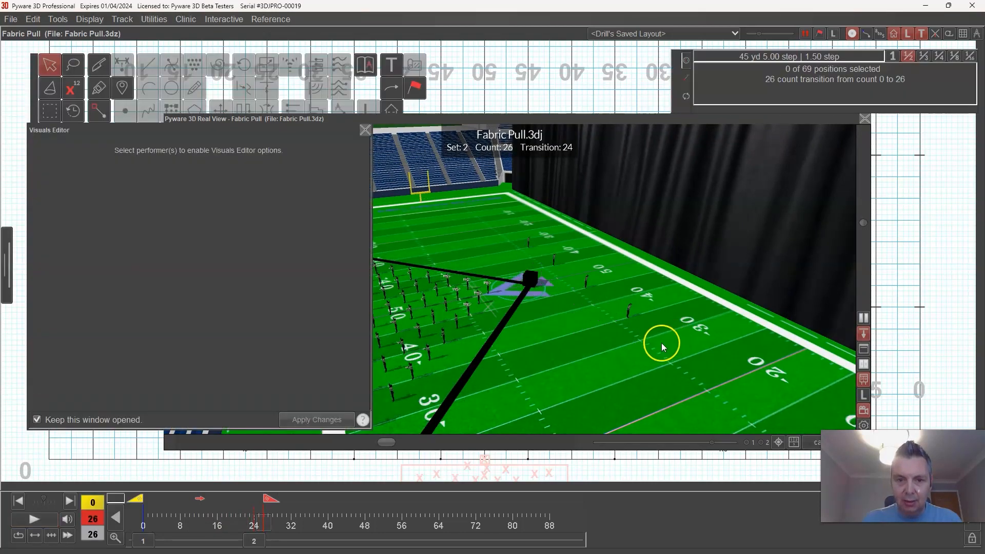
drag(418, 237, 512, 280)
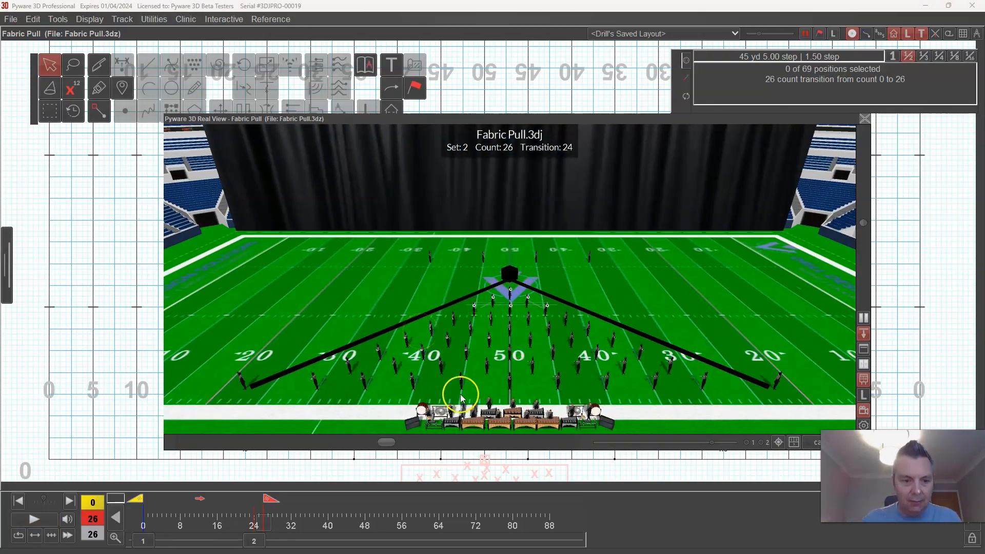
double_click(366, 120)
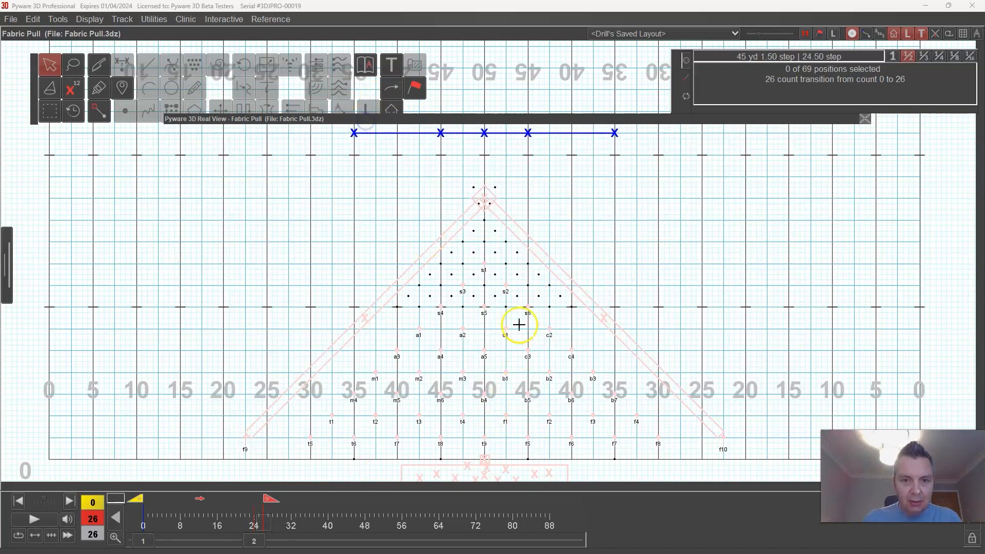
Unlock all locked performers and select the small box prop at the 50-yard line on the front sideline.
click(149, 542)
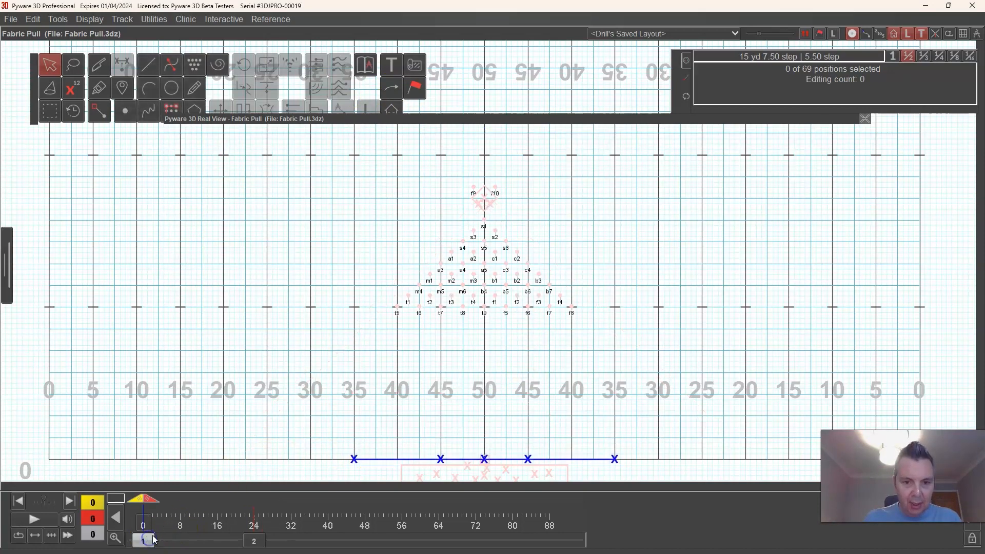
click(150, 503)
click(96, 23)
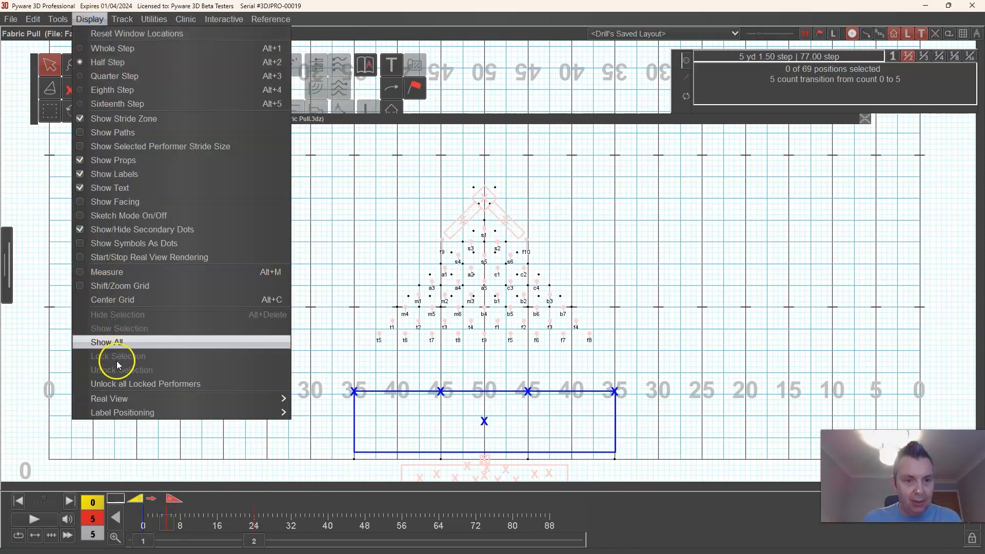
click(118, 384)
click(73, 66)
click(483, 461)
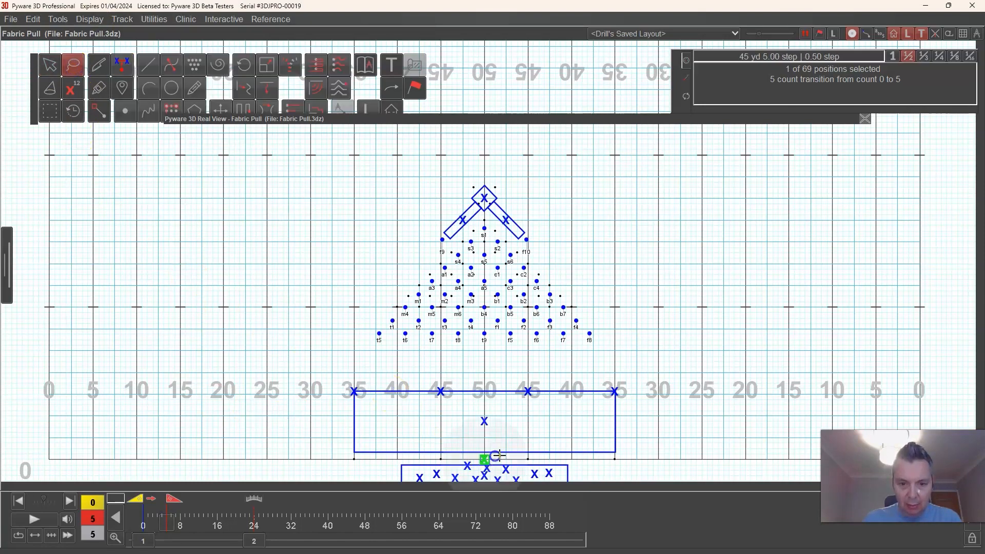
Set the box prop's length and width to 3 yards at count 1 and check it in the 3D view.
drag(171, 504, 149, 508)
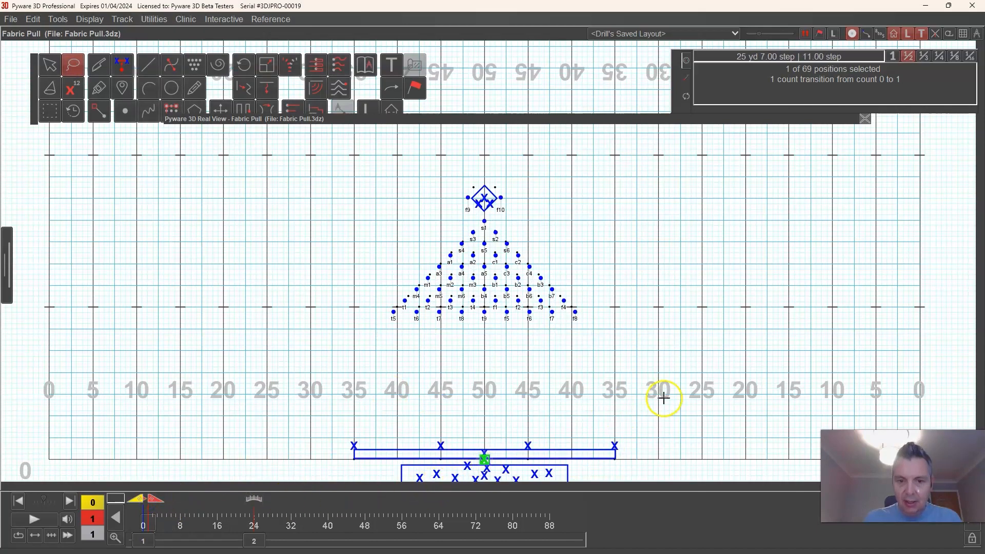
mouse_move(153, 504)
mouse_down()
mouse_move(183, 505)
mouse_move(150, 523)
mouse_up()
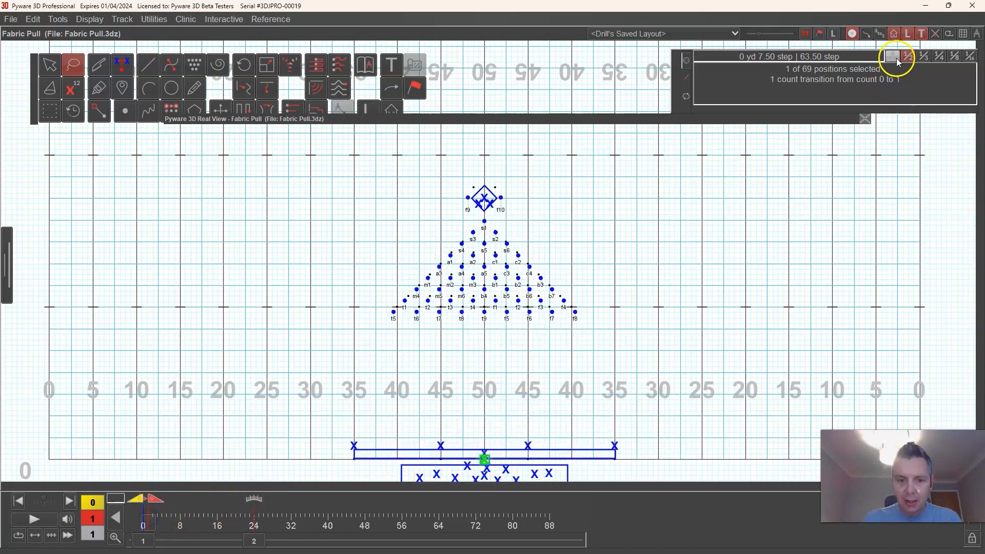
click(415, 89)
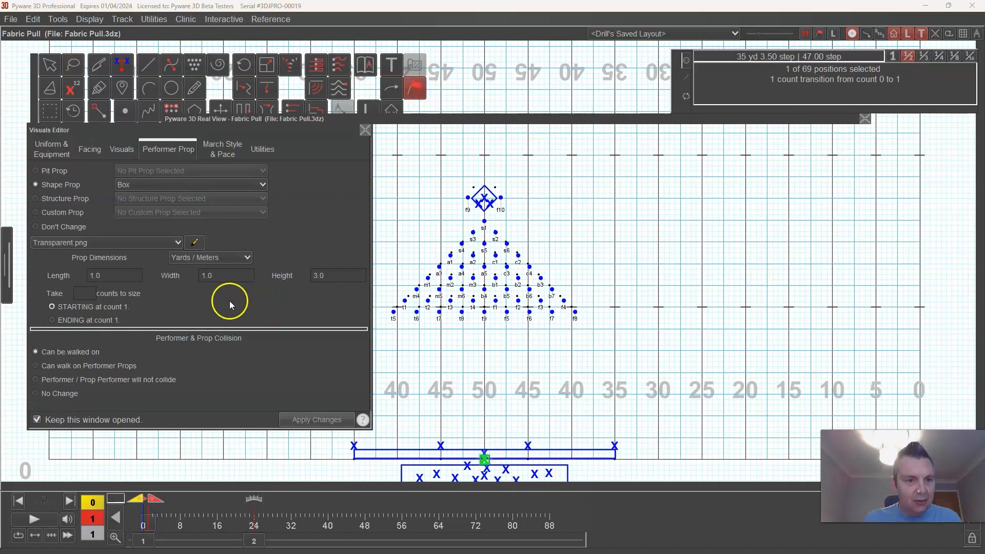
click(132, 275)
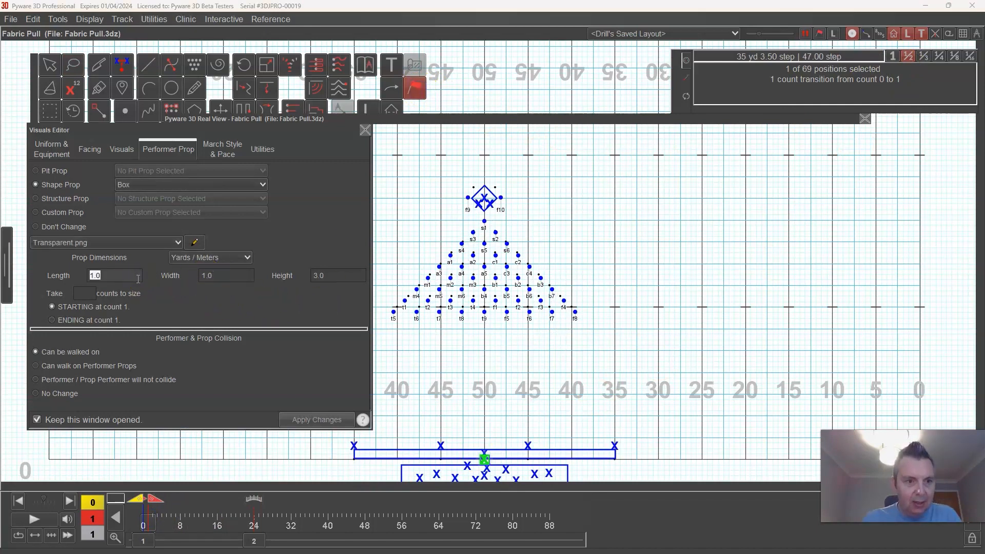
text(3)
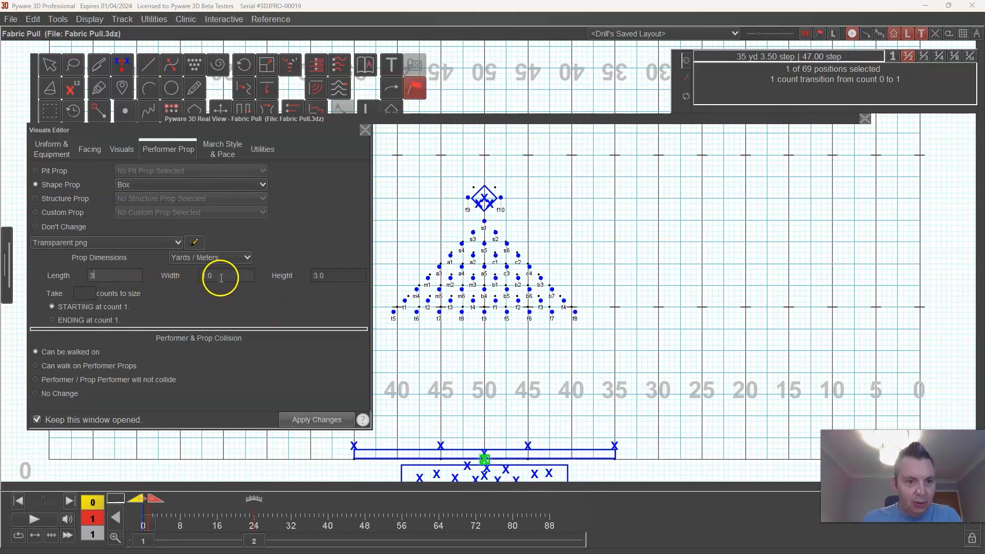
text(3)
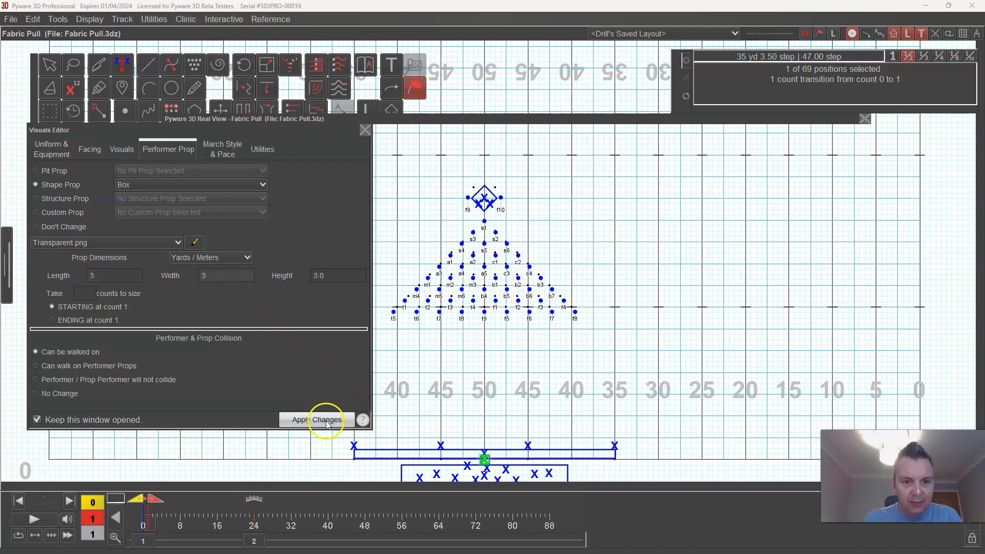
click(326, 422)
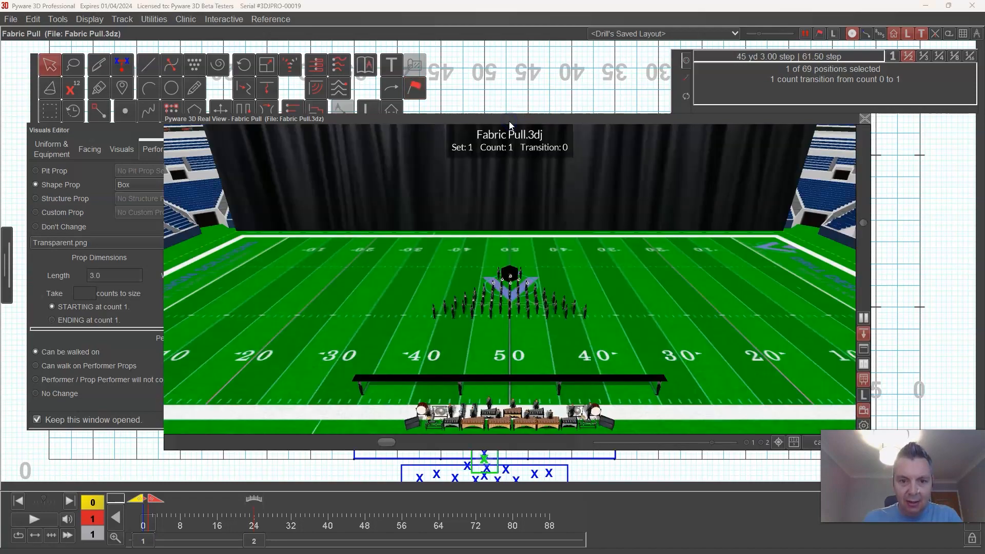
double_click(510, 122)
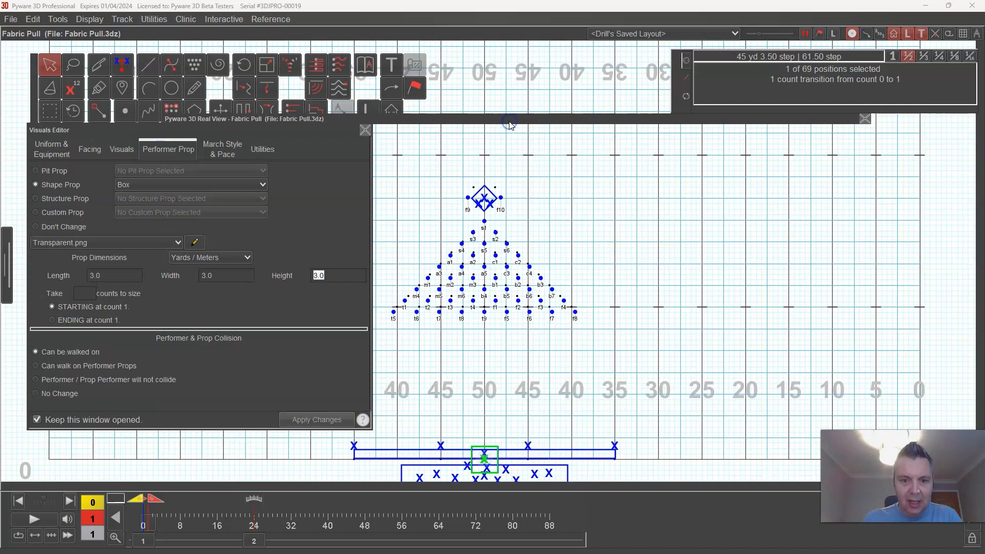
Push the box prop upfield to the centre of the fabric panel over counts 0 to 12.
drag(153, 501, 198, 502)
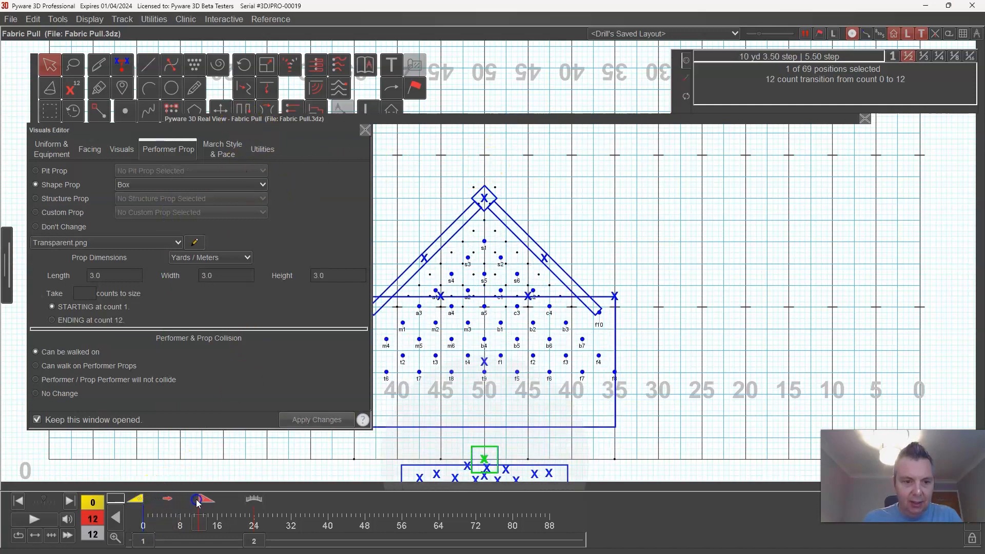
click(222, 108)
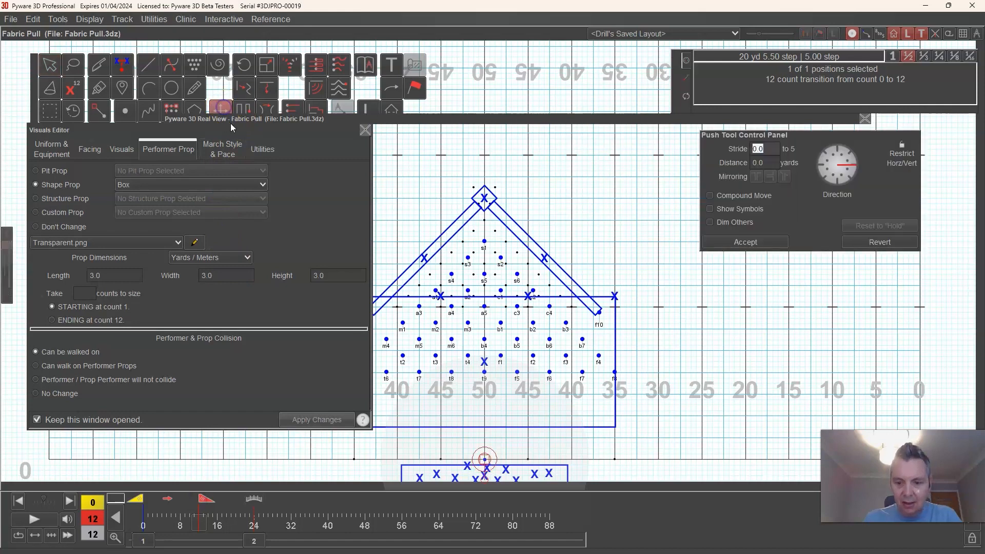
key(Up)
key(Up)
key(Up)
key(Up)
key(Up)
key(Up)
key(Up)
key(Up)
key(Up)
key(Up)
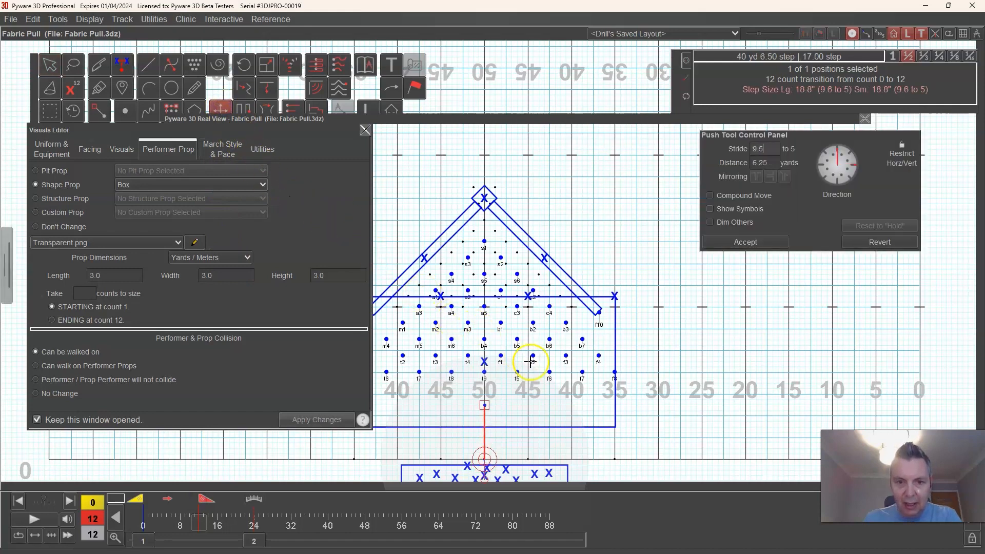
key(Return)
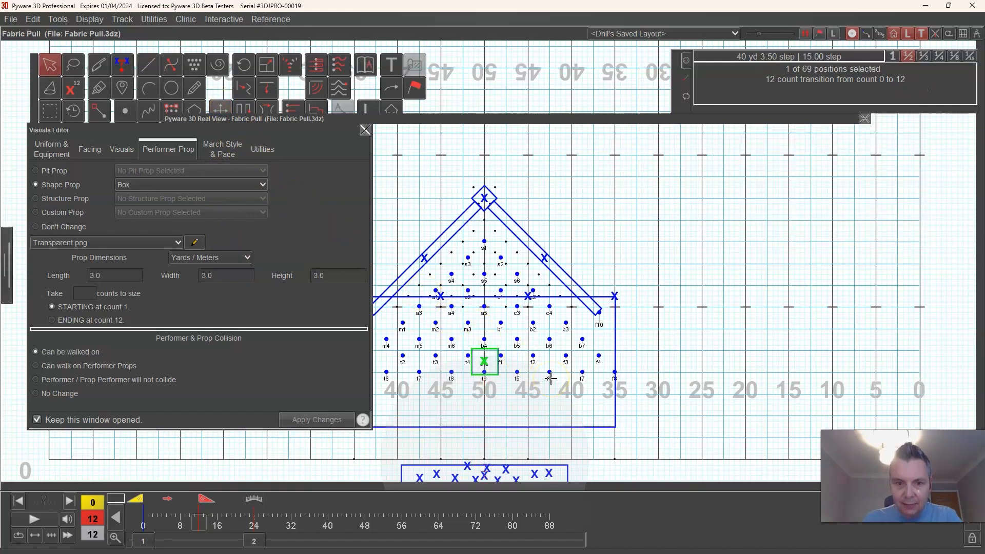
Adjust the box prop's push at count 9 so it sits on the fabric panel's centre.
mouse_move(204, 502)
mouse_down()
mouse_move(164, 521)
mouse_move(185, 528)
mouse_up()
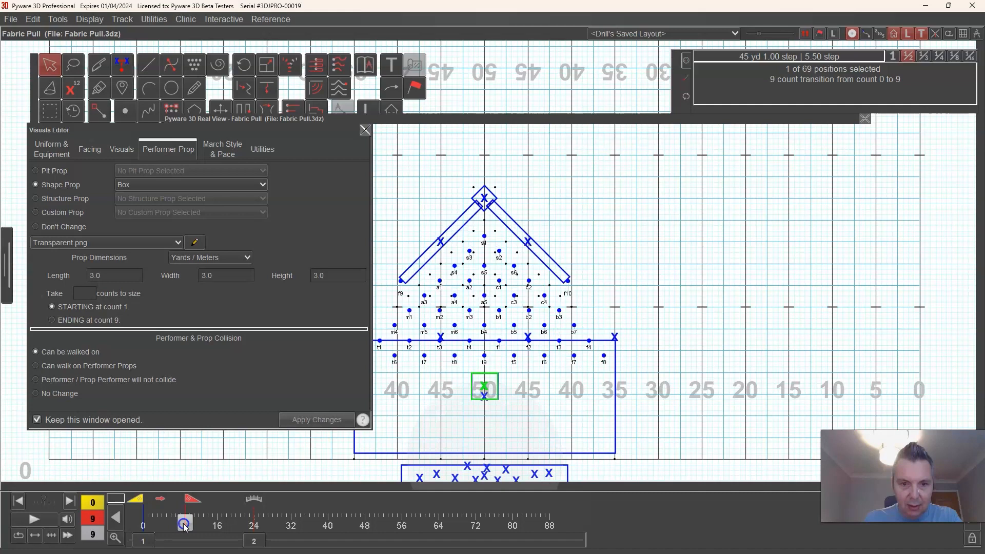
click(222, 112)
key(Return)
Shorten the box prop's upfield push between counts 9 and 13 so it lands on the fabric panel's centre.
drag(140, 498, 149, 502)
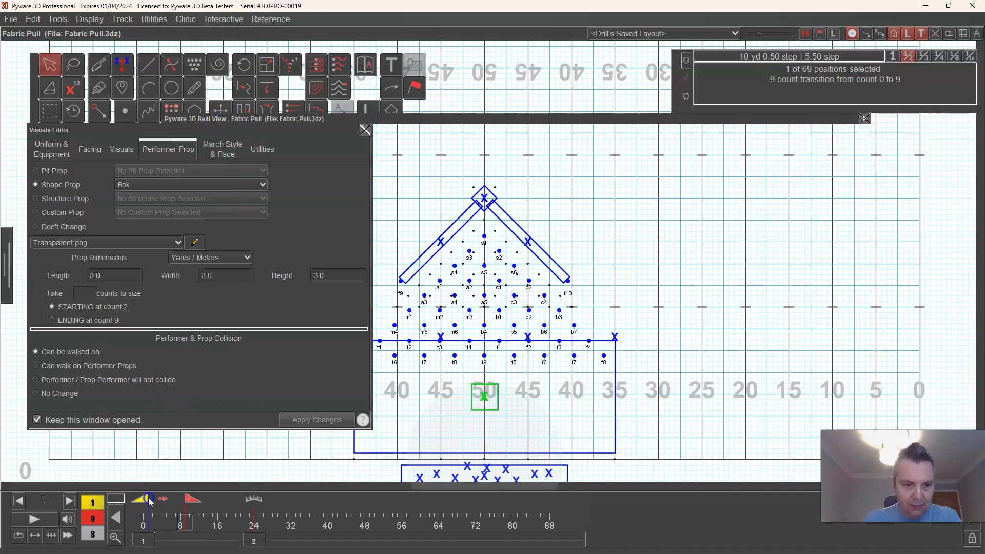
click(204, 508)
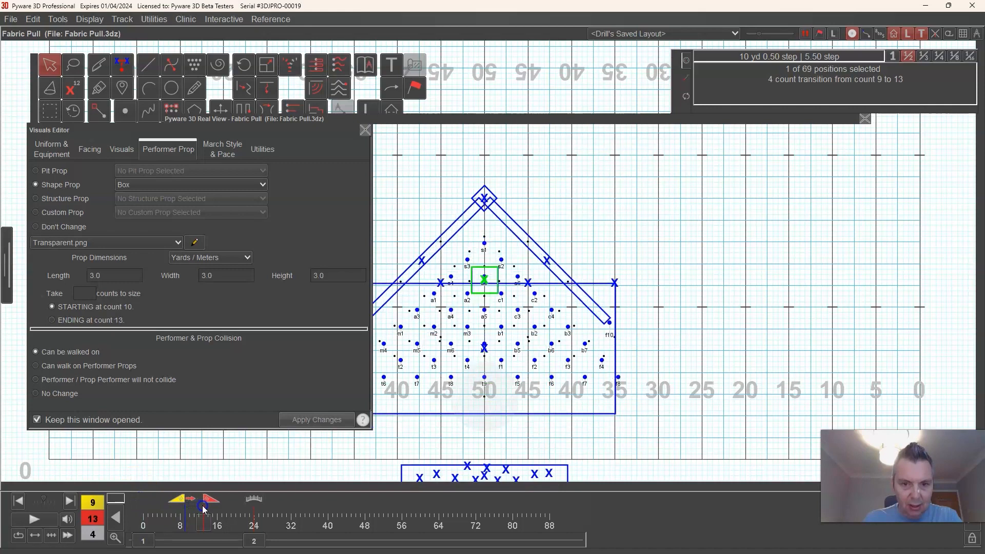
click(222, 112)
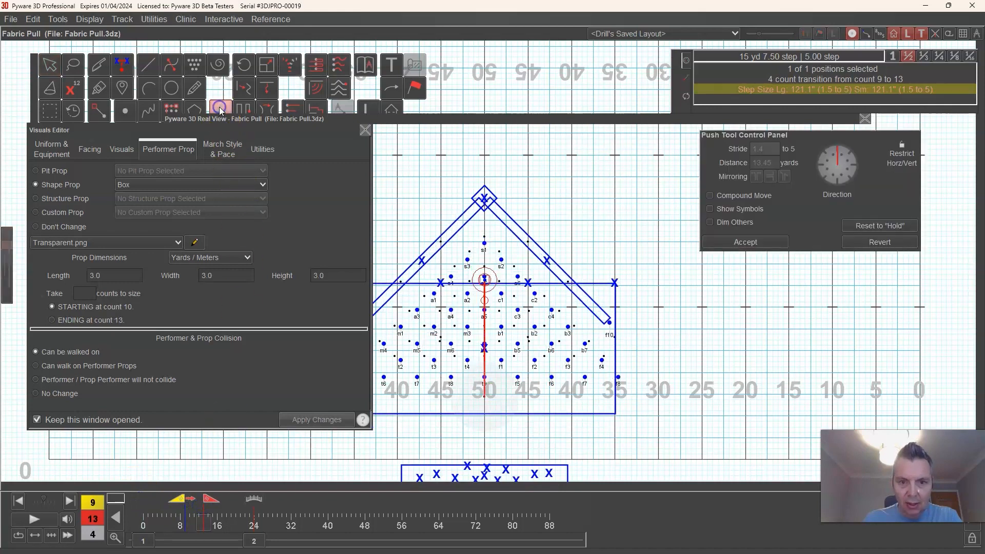
key(Down)
key(Down)
key(Down)
key(Down)
key(Down)
key(Down)
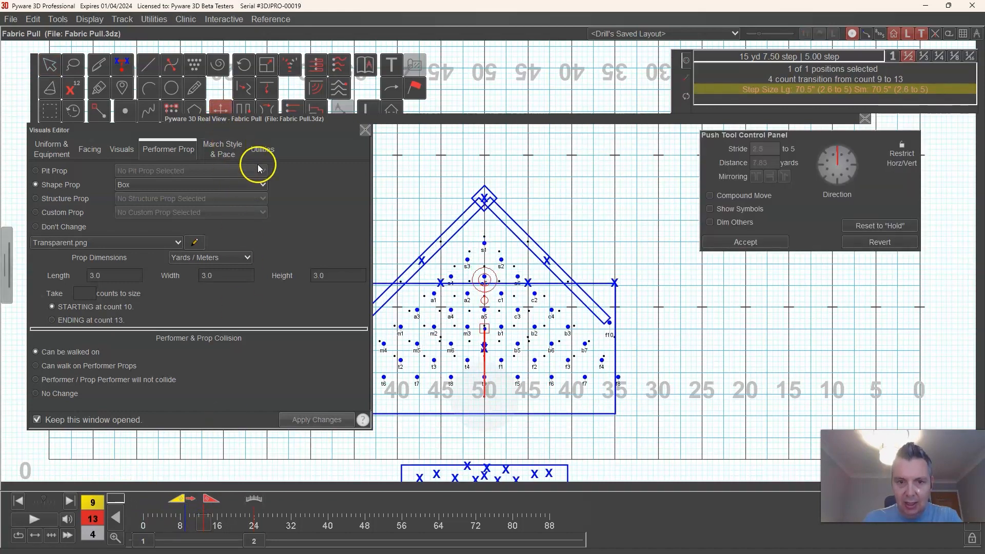
key(Return)
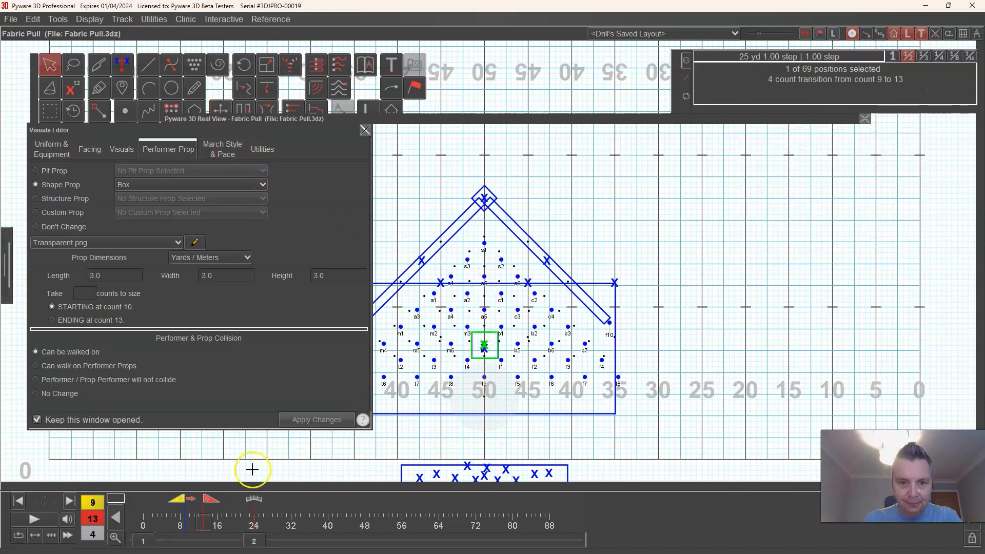
Delete the box prop's transition between counts 13 and 20 and push it upfield to the fabric panel's centre.
drag(186, 503, 234, 510)
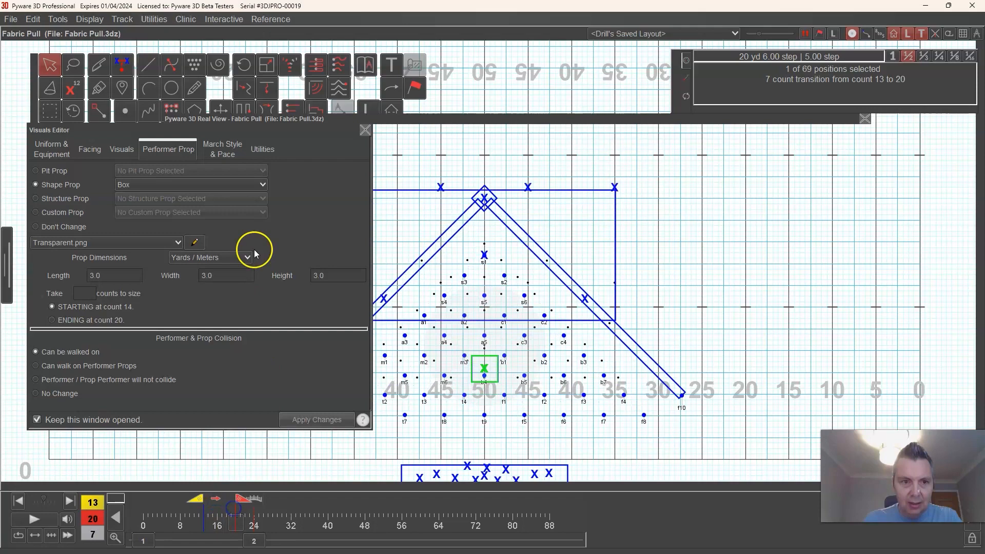
click(33, 19)
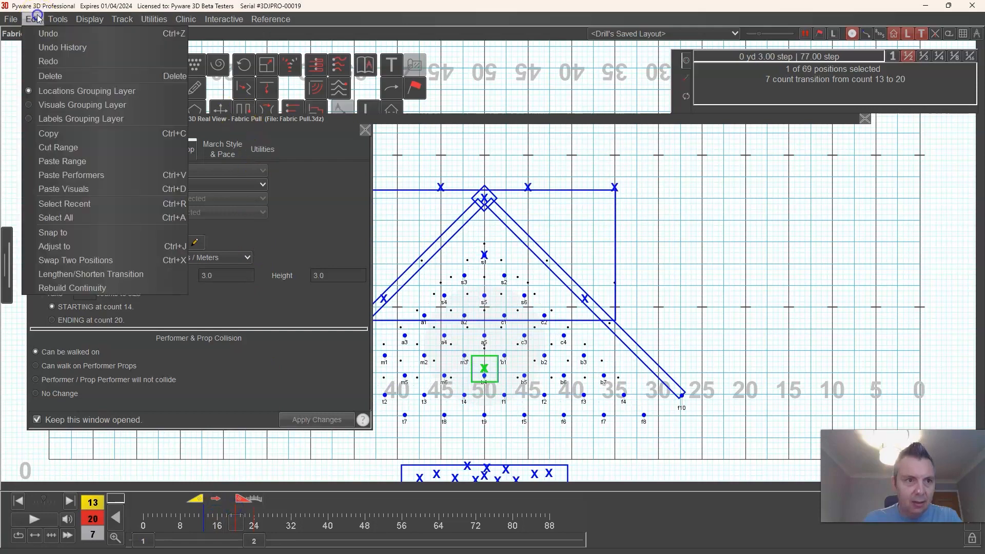
click(59, 78)
click(417, 311)
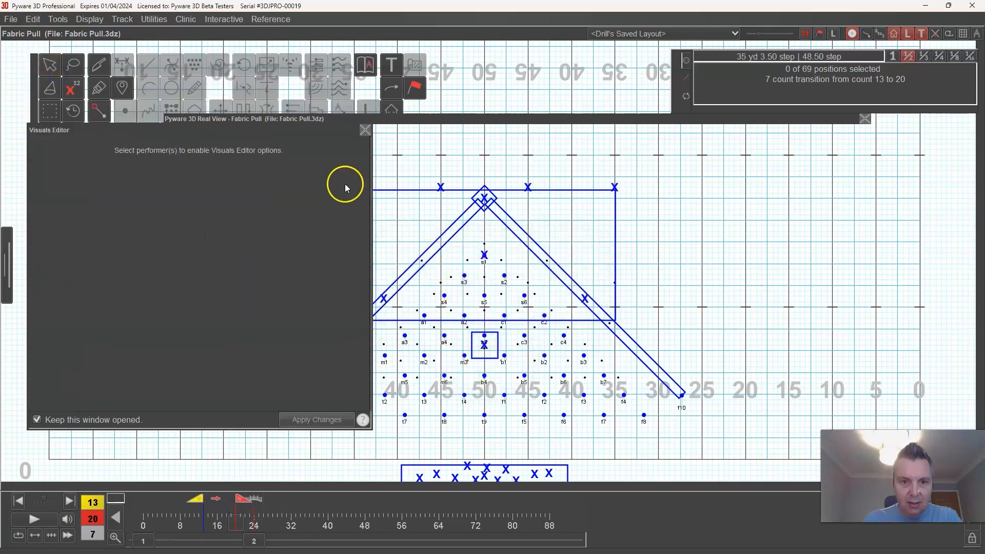
click(60, 65)
click(220, 109)
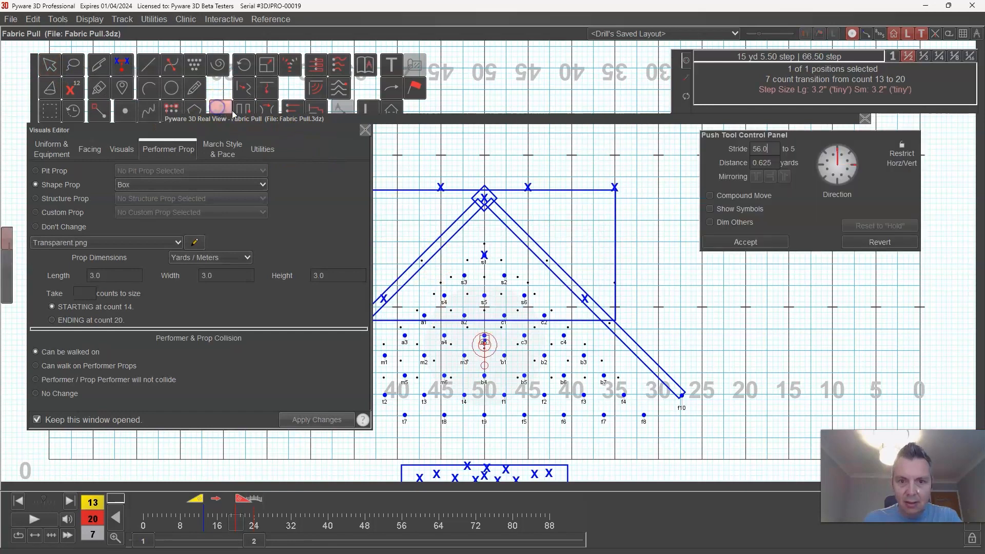
key(Escape)
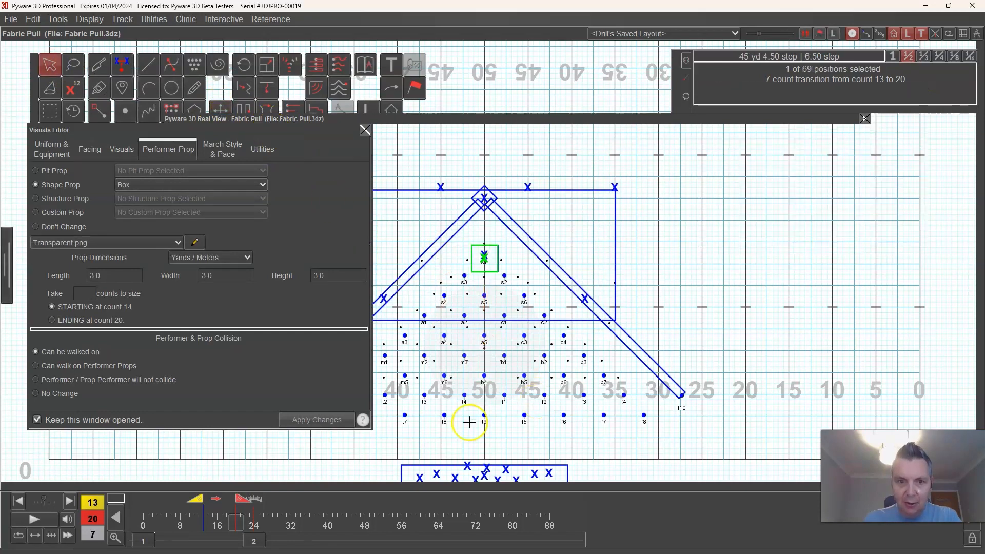
Delete the box prop's transition between counts 20 and 23 and push it upfield to the fabric panel's centre.
click(250, 510)
click(246, 512)
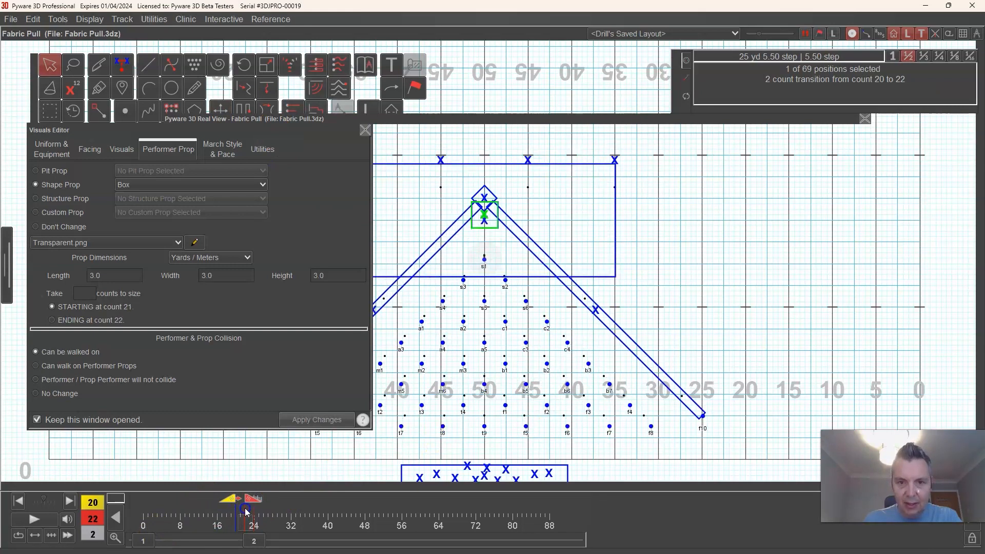
click(248, 512)
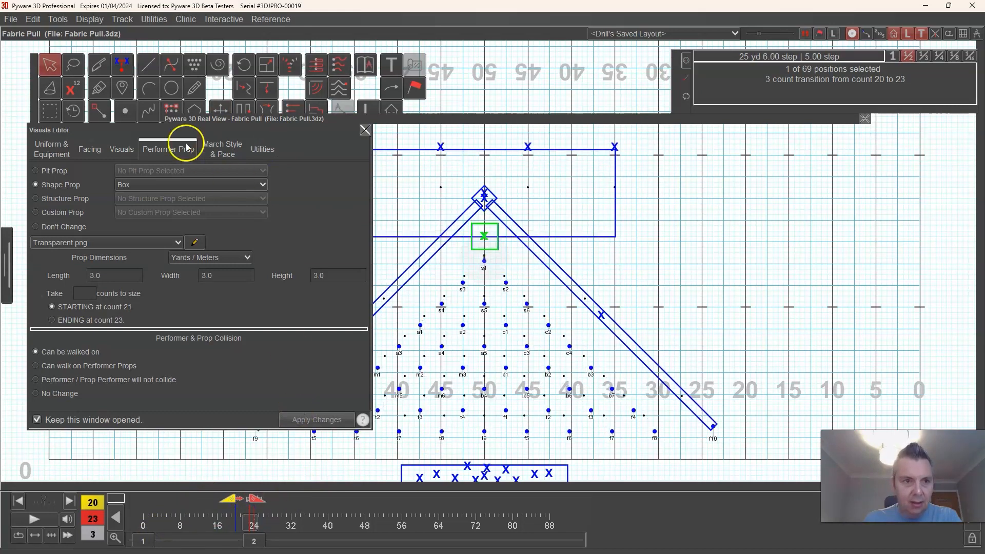
click(36, 19)
click(46, 76)
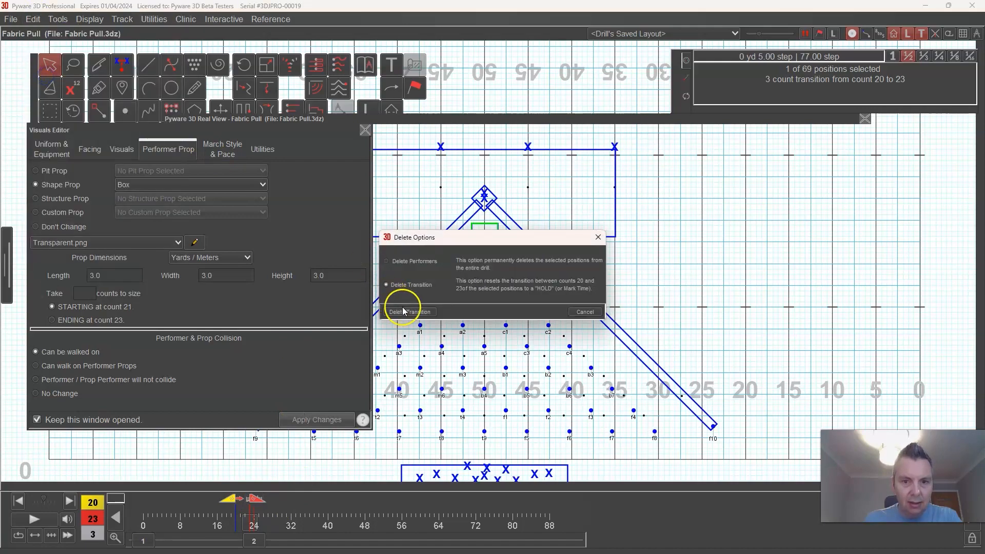
click(411, 311)
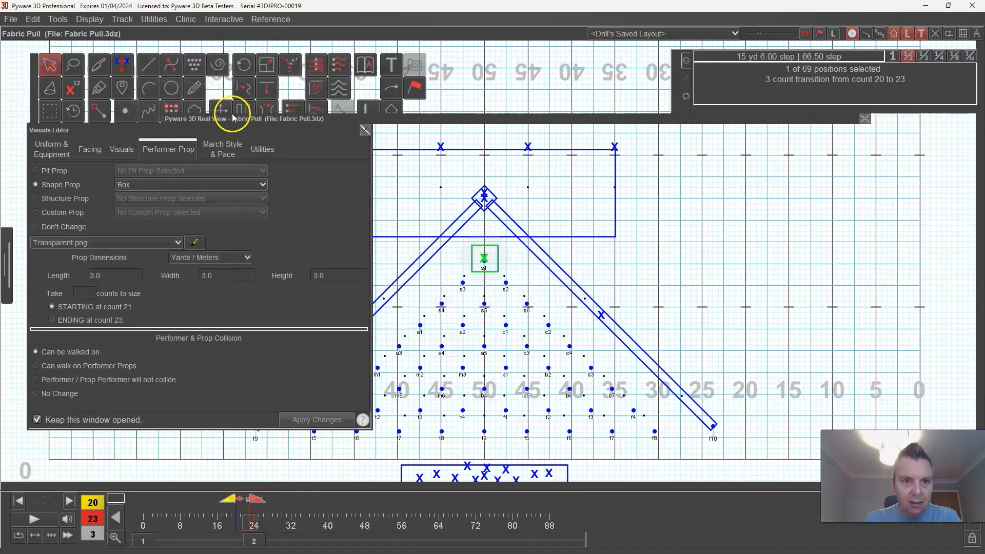
click(222, 109)
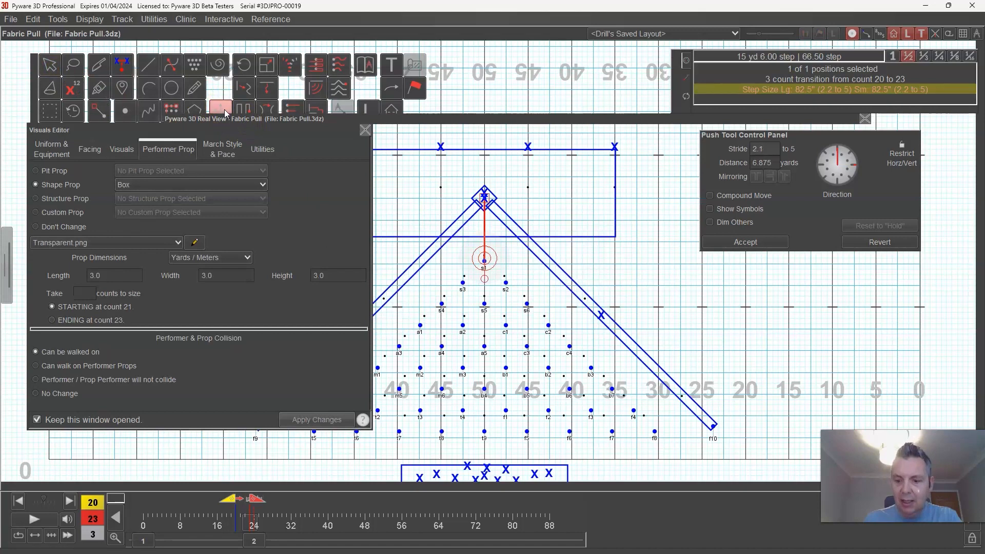
key(Escape)
Delete the box prop's transition between counts 23 and 24 and push it upfield to the fabric panel's centre.
drag(237, 504, 256, 508)
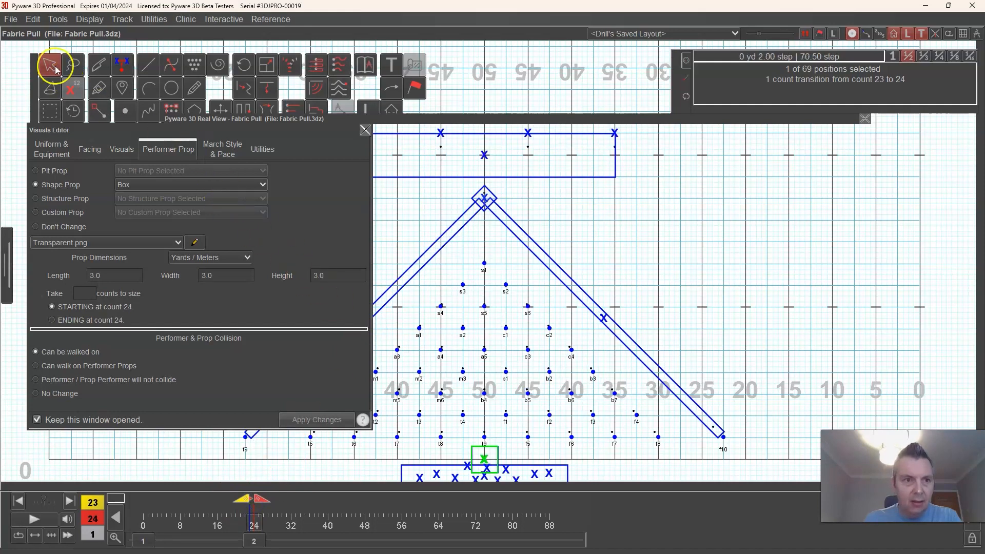
click(33, 19)
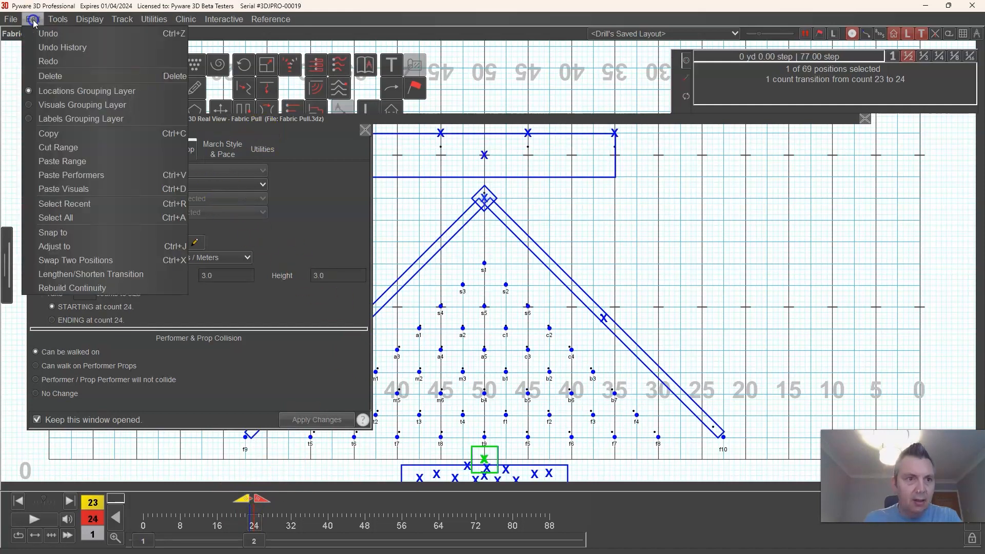
click(39, 69)
click(411, 312)
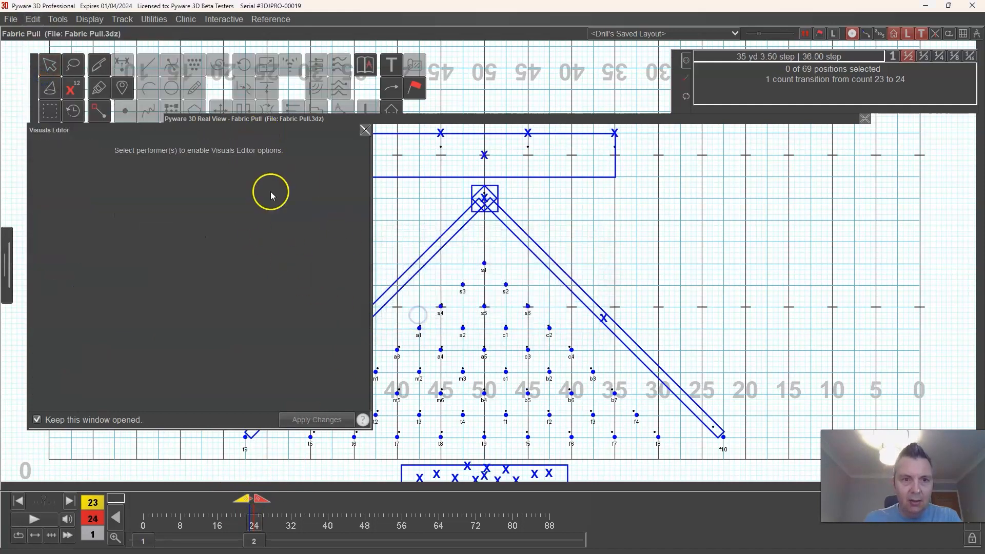
click(220, 111)
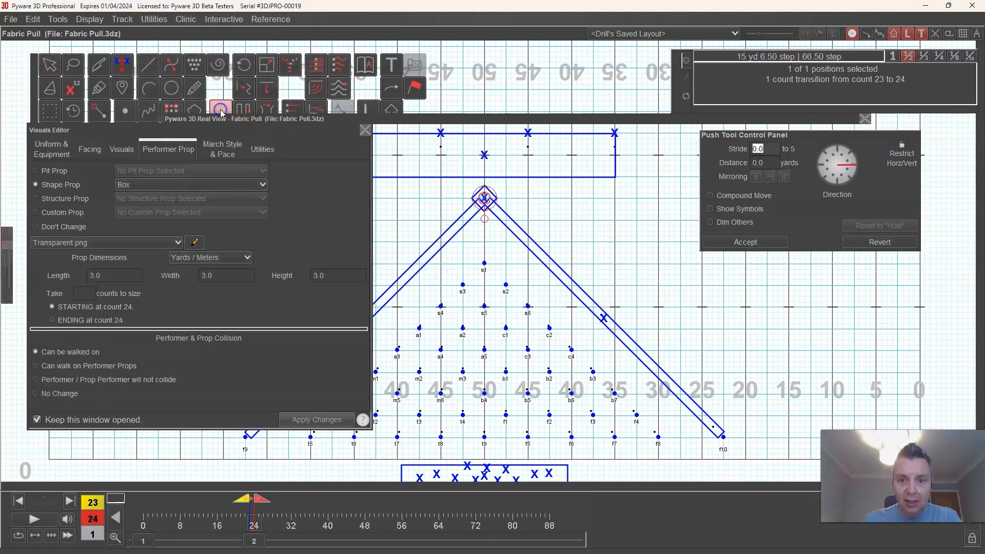
key(Up)
key(Return)
Set the box prop's height to 2 yards for the transition from count 24 to 25.
drag(252, 505, 266, 506)
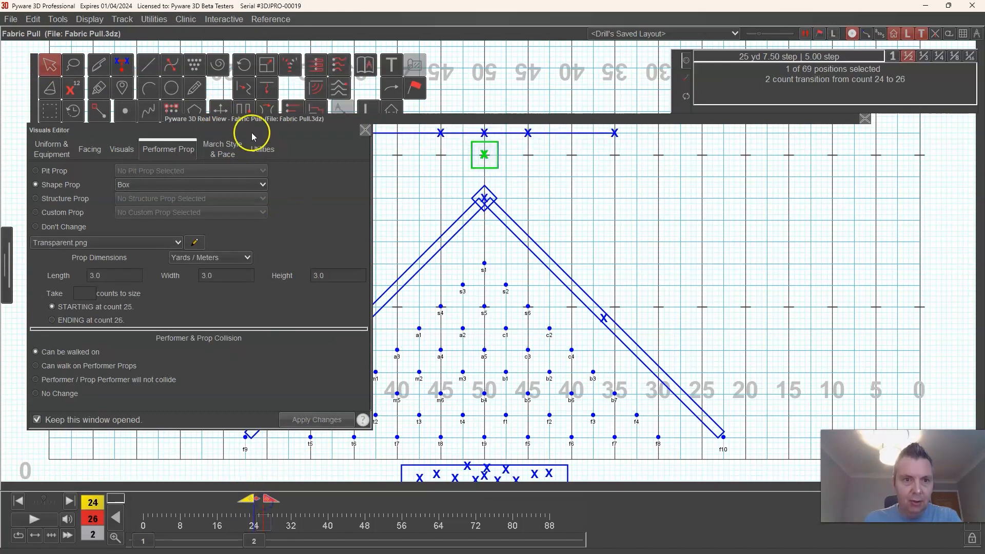
click(221, 111)
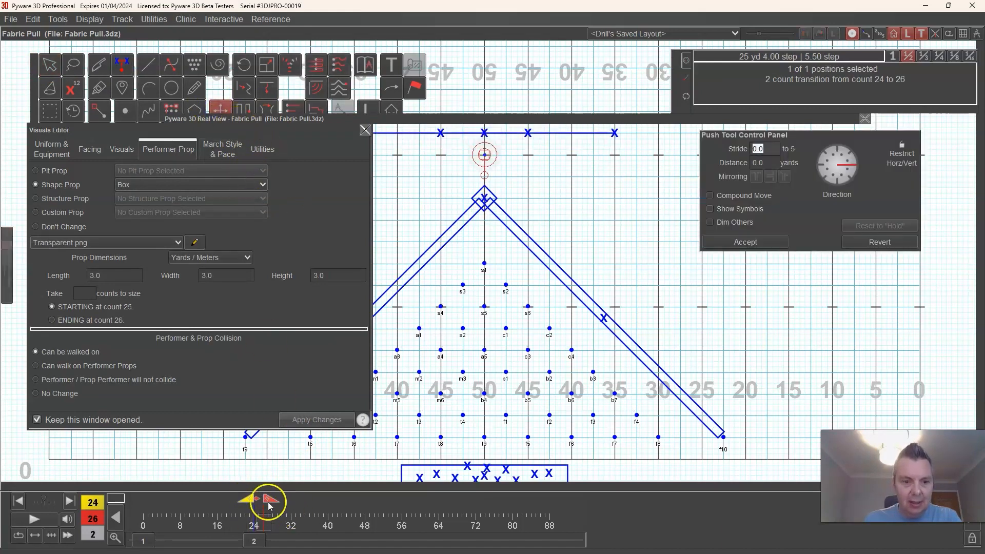
drag(269, 506, 263, 506)
click(50, 65)
click(484, 155)
double_click(335, 276)
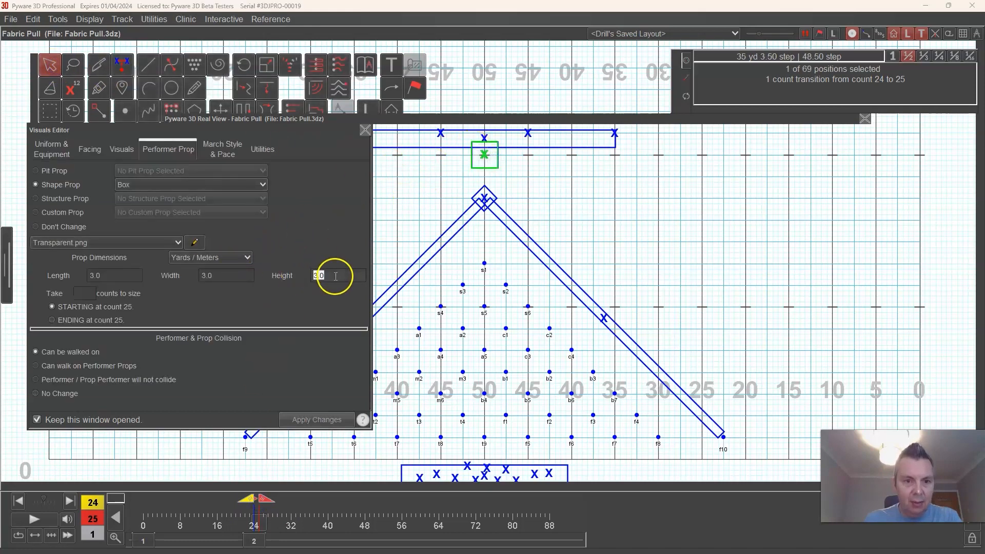
text(2)
click(317, 420)
Reduce the box prop's height to 1 yard at count 26 and to 0 at count 27.
drag(250, 500, 263, 504)
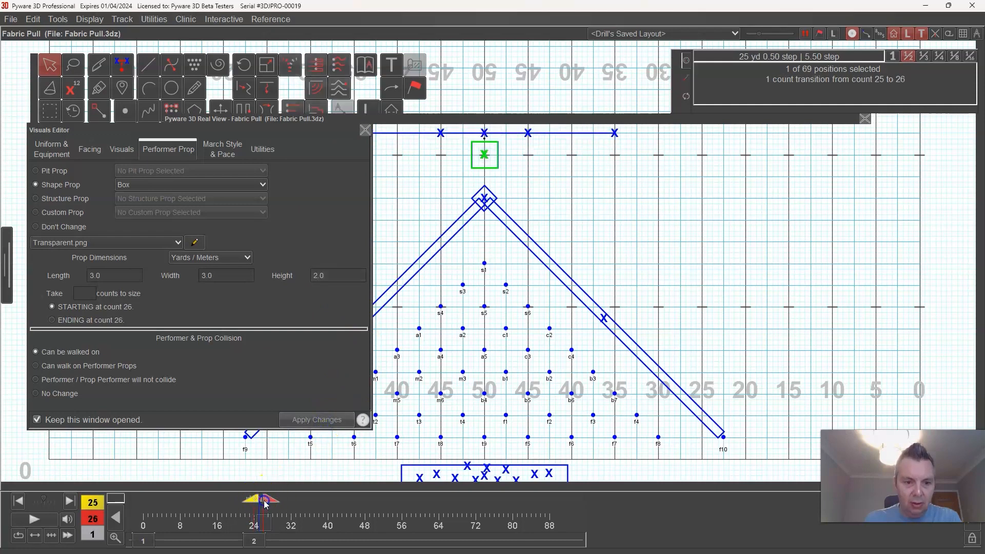
double_click(335, 273)
text(1)
click(326, 420)
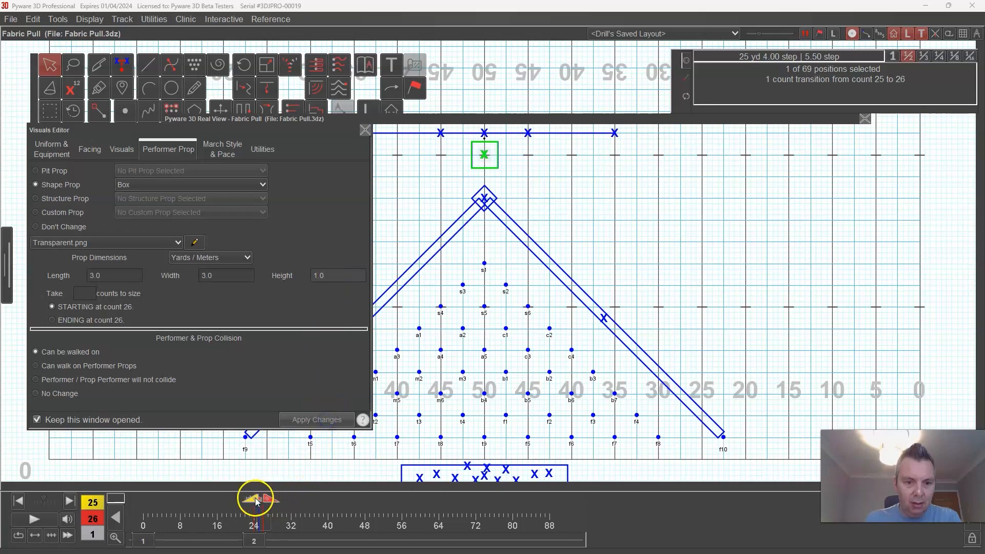
drag(256, 502, 261, 502)
double_click(329, 273)
text(0)
click(321, 420)
Push the box prop upfield between counts 24 and 27 to the line of the collapsed fabric panel.
drag(260, 500, 253, 506)
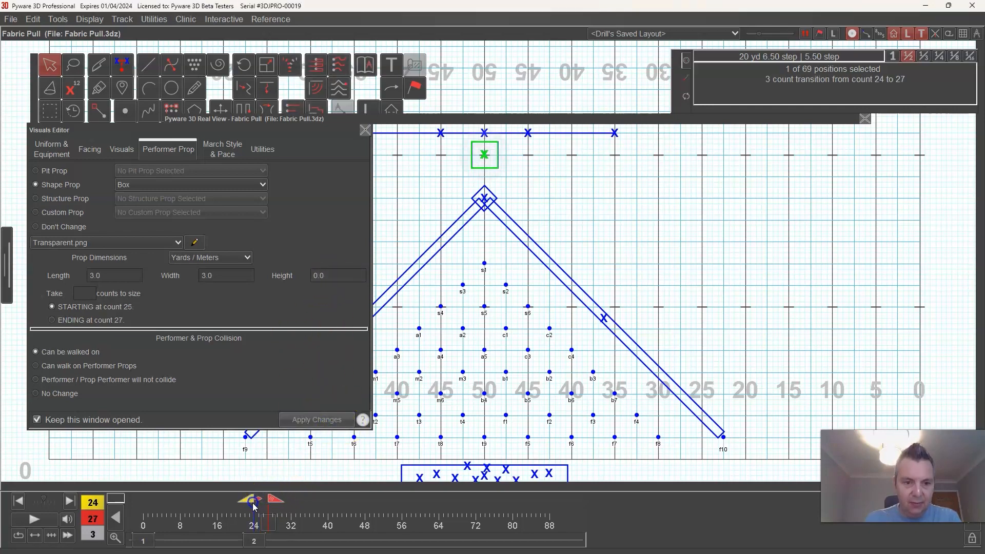
click(222, 109)
key(Up)
key(Up)
key(Return)
Play the drill from count 0 to 27 in the 3D view and examine the fabric pull from several angles.
click(450, 189)
click(462, 119)
click(255, 540)
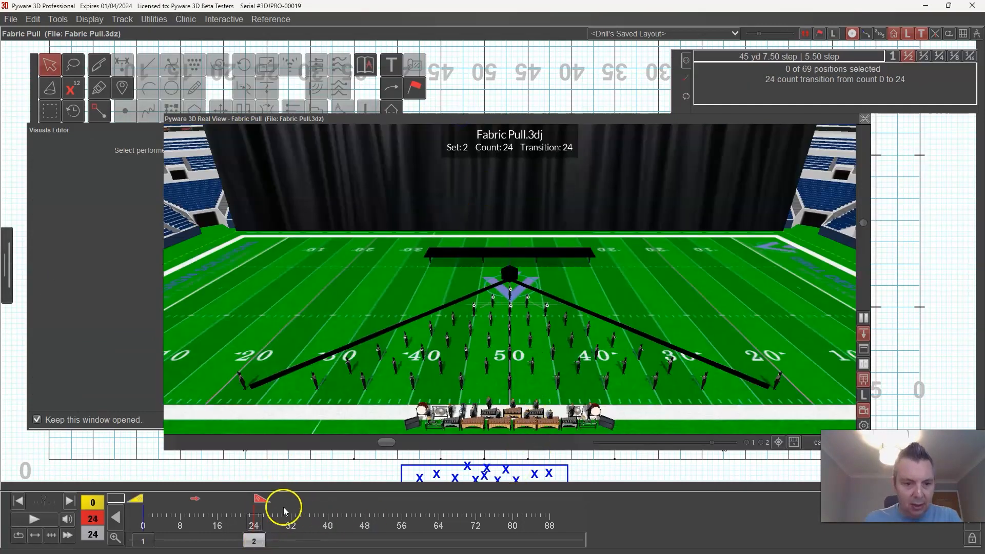
drag(256, 500, 269, 500)
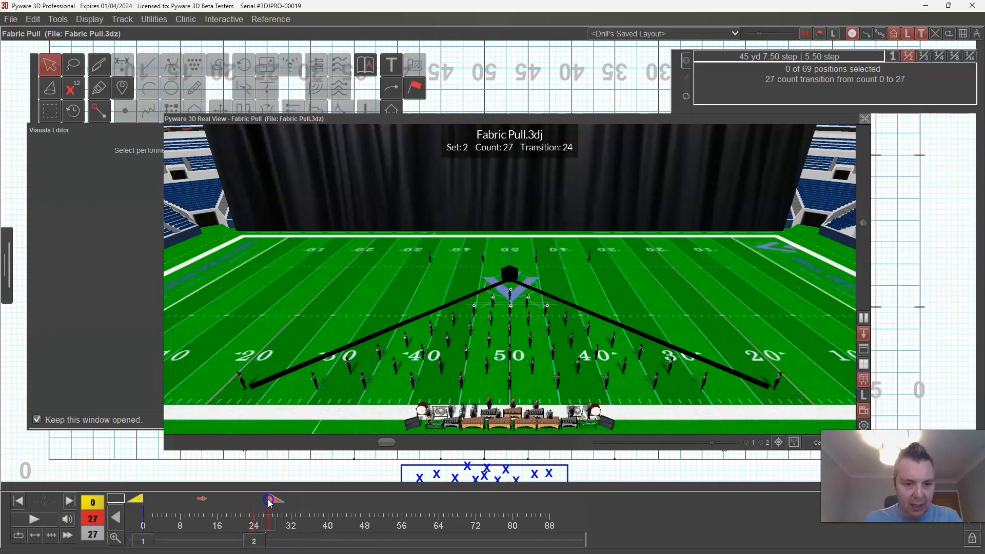
click(47, 518)
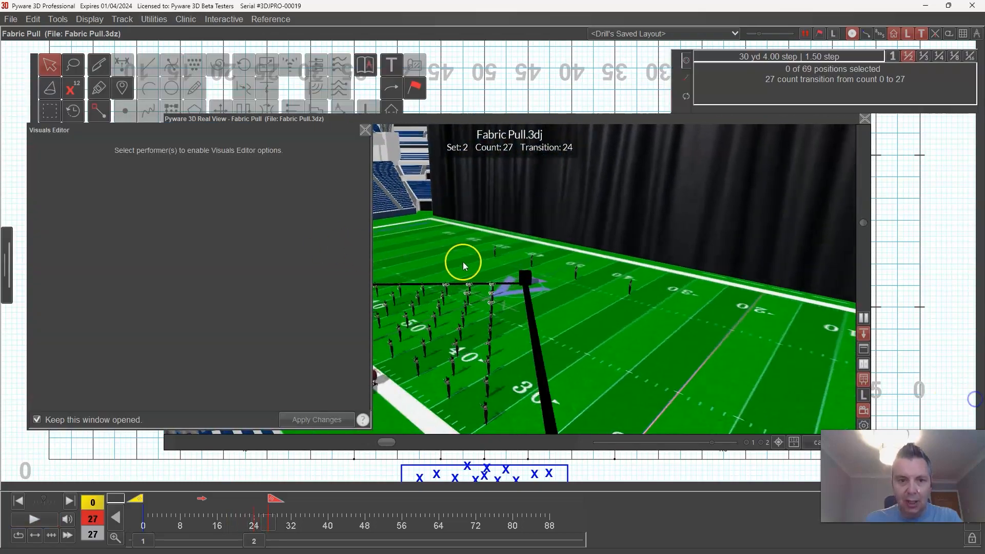
click(463, 262)
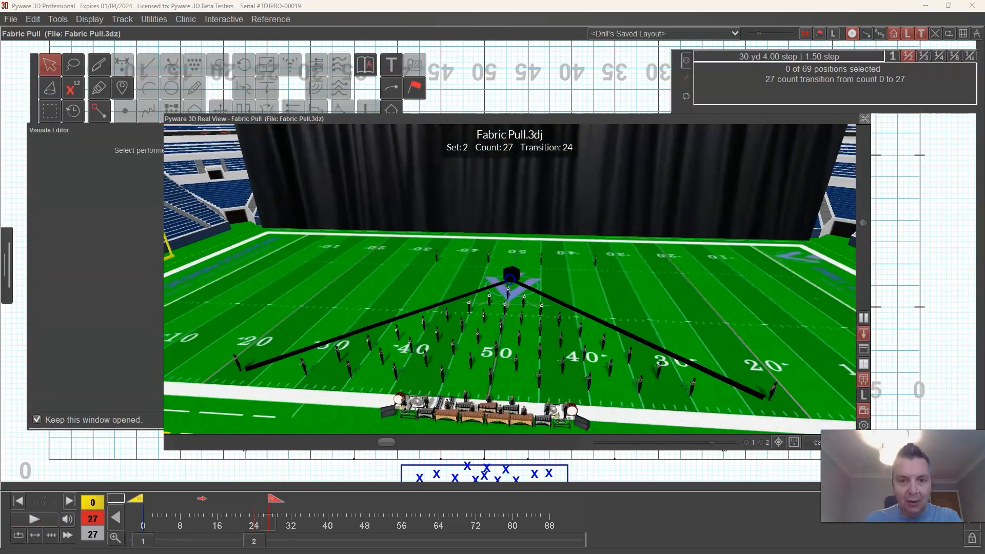
drag(416, 286, 415, 293)
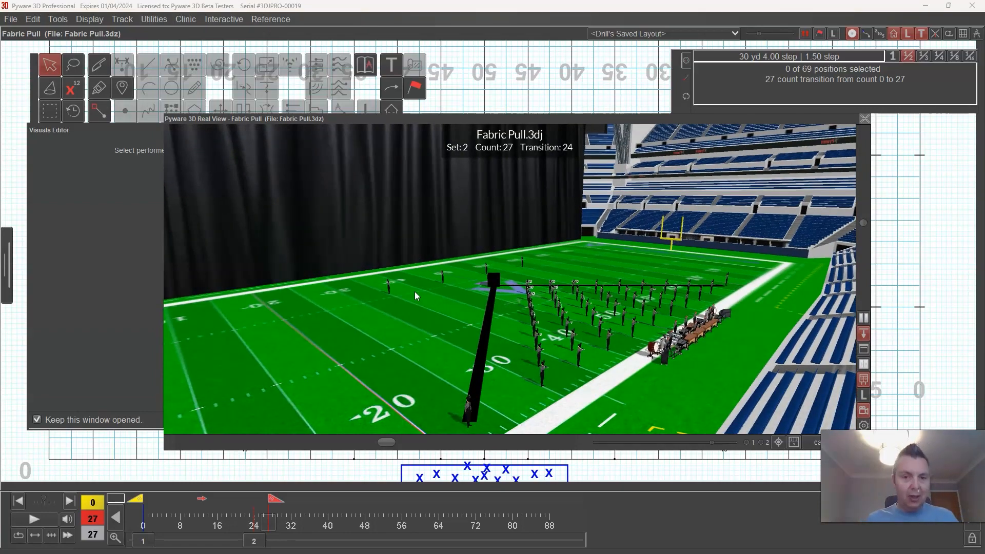
Move the 3D view window higher, shrink it, and face the camera toward the field from the front.
drag(518, 134, 526, 86)
drag(876, 394, 746, 441)
drag(556, 328, 578, 74)
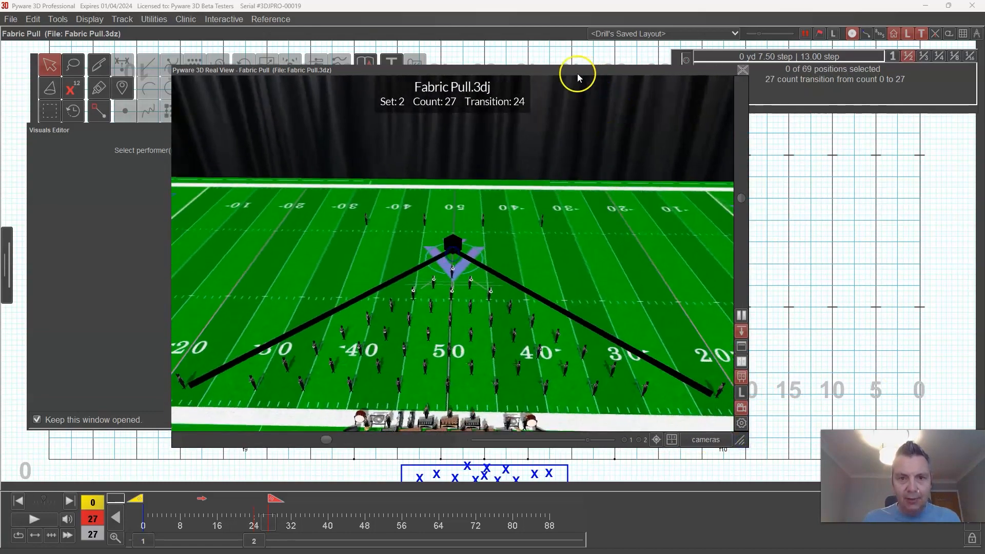
Go to set 1, collapse the 3D view, and hide the box prop at the fabric panel's centre.
click(139, 539)
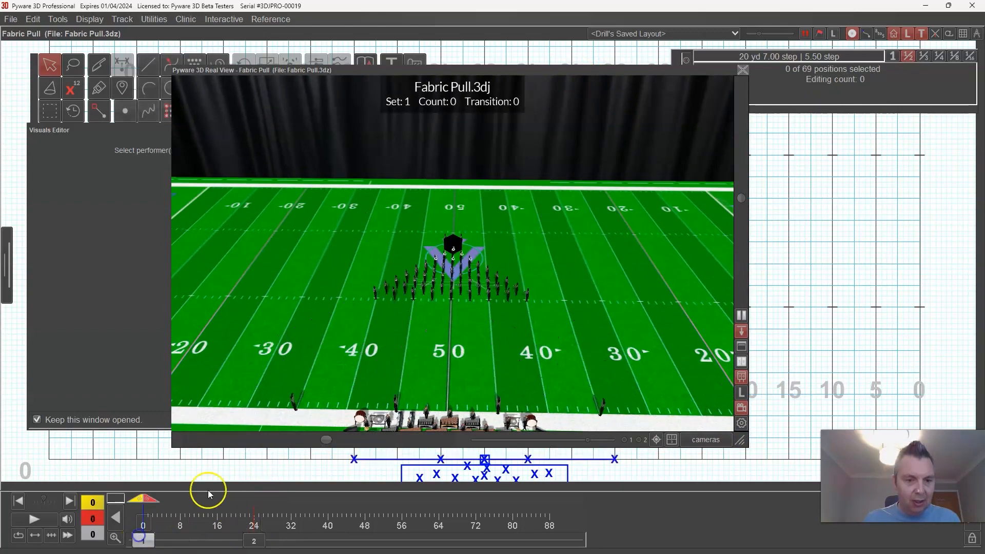
double_click(349, 71)
click(485, 460)
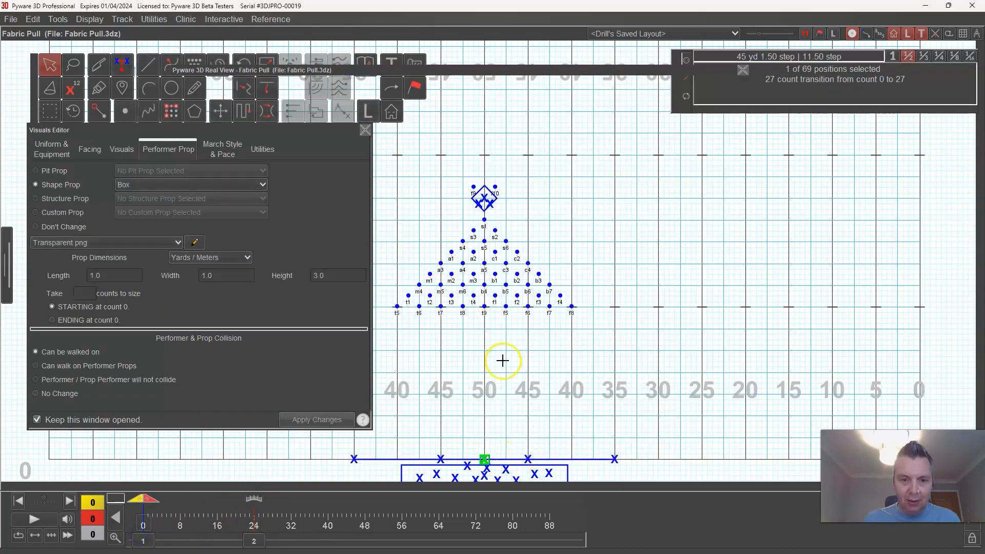
click(91, 21)
click(123, 357)
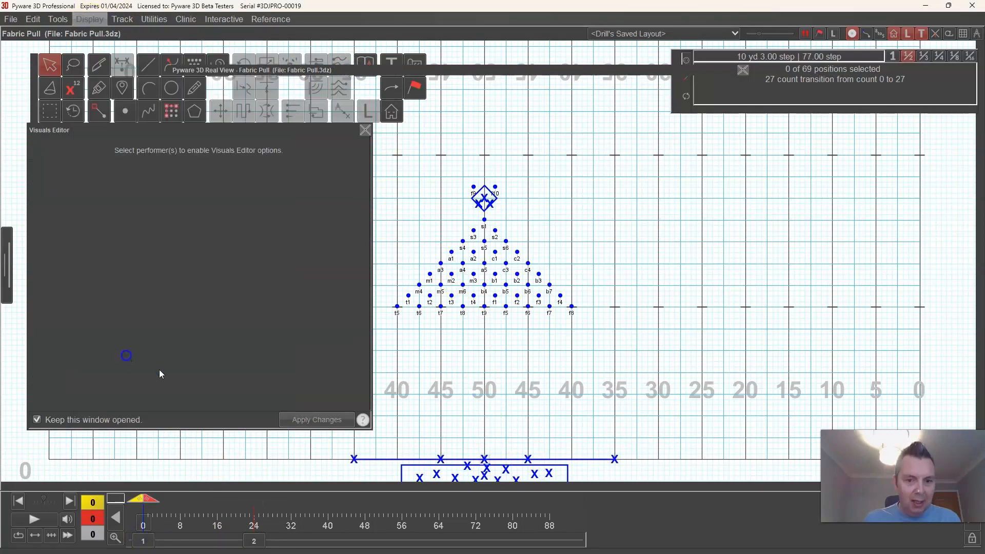
Choose 562354-fantasy-art.jpg from the Desktop as the fabric panel's image and close the Visuals Editor.
click(196, 242)
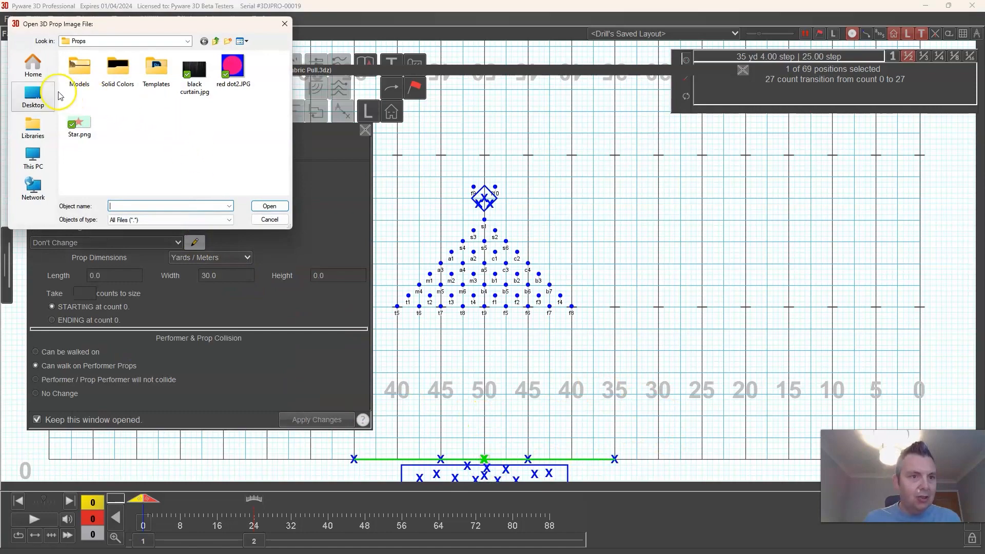
click(33, 94)
scroll(131, 125, down, 3)
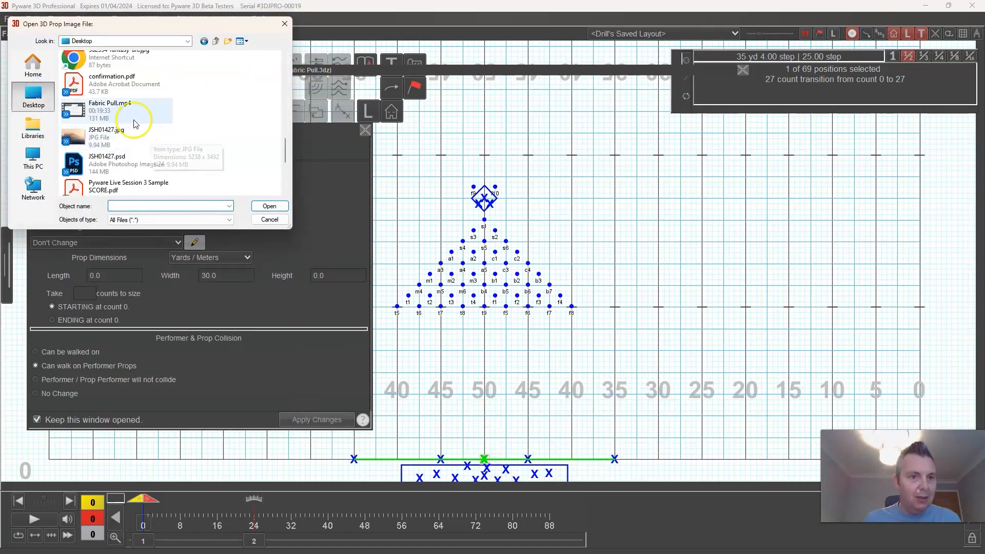
scroll(134, 123, up, 3)
click(154, 145)
click(270, 206)
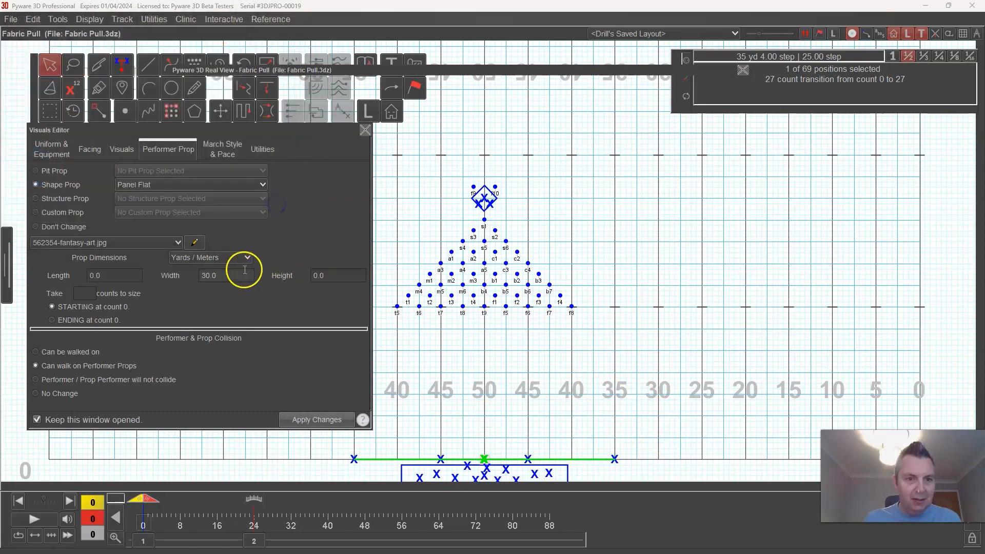
click(365, 129)
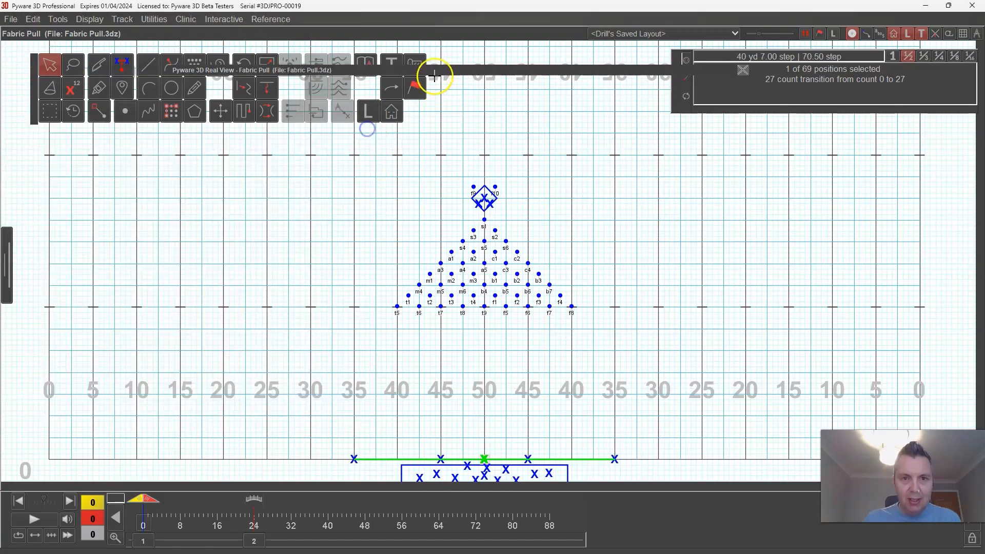
Reopen the 3D view, orbit to an angled viewpoint, and play the drill from count 0 to 32.
click(439, 73)
drag(444, 353, 539, 354)
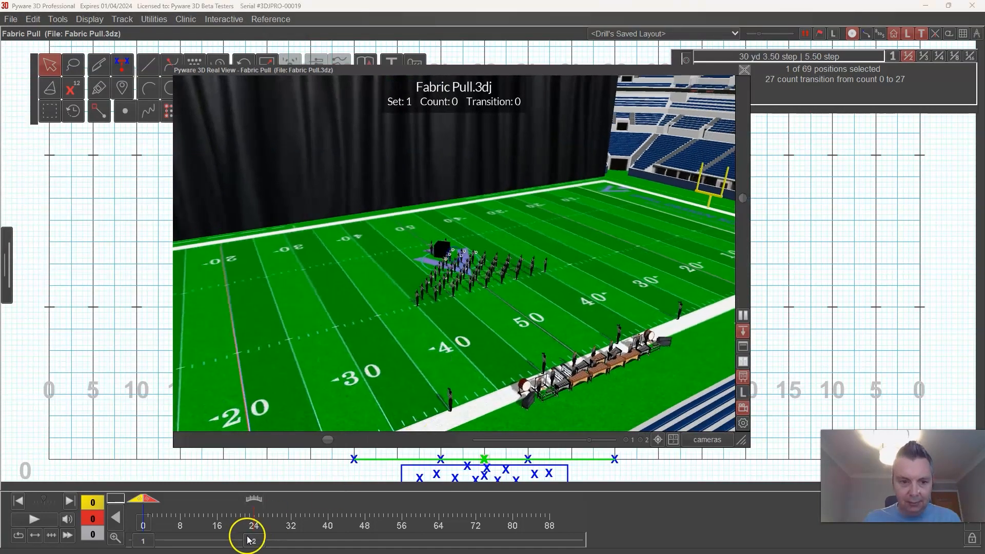
drag(145, 515, 289, 529)
click(49, 523)
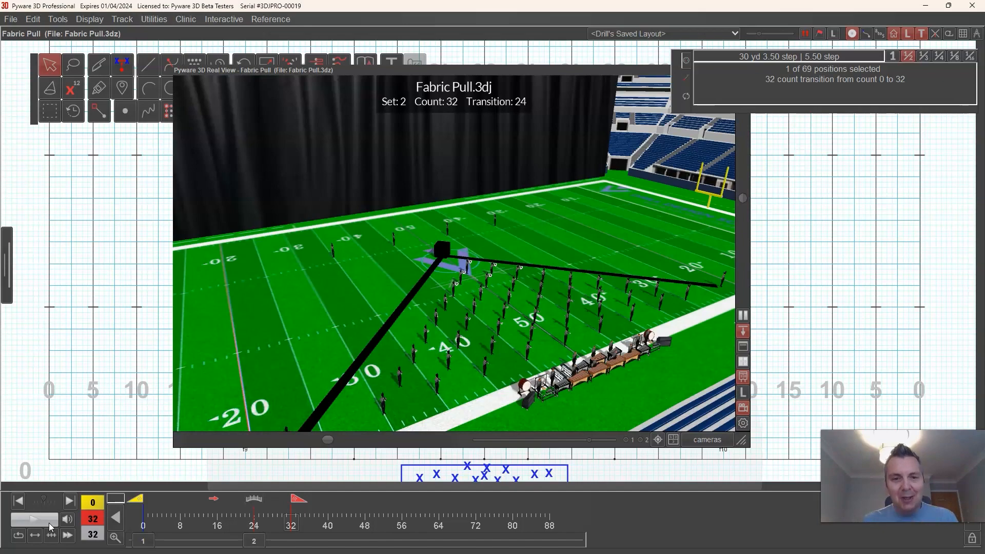
click(106, 440)
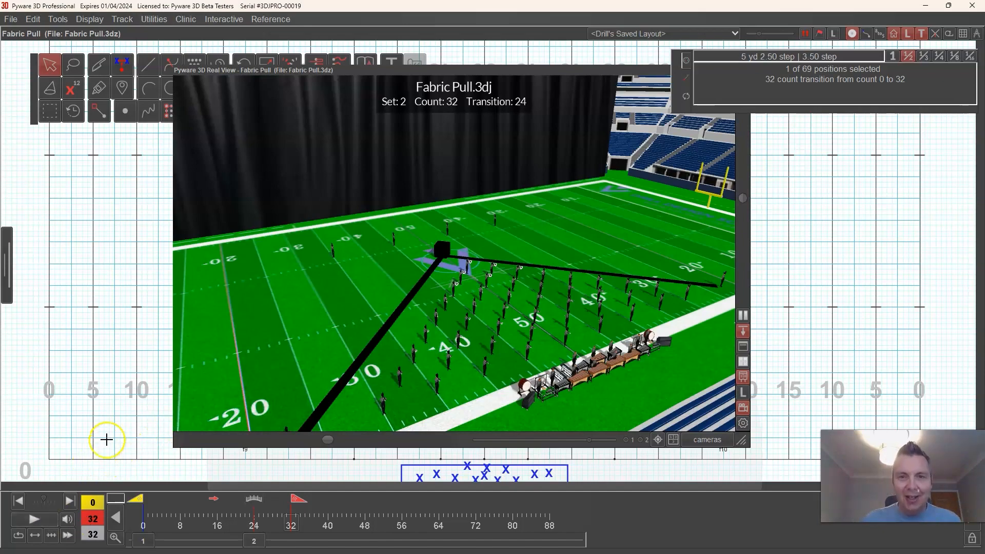